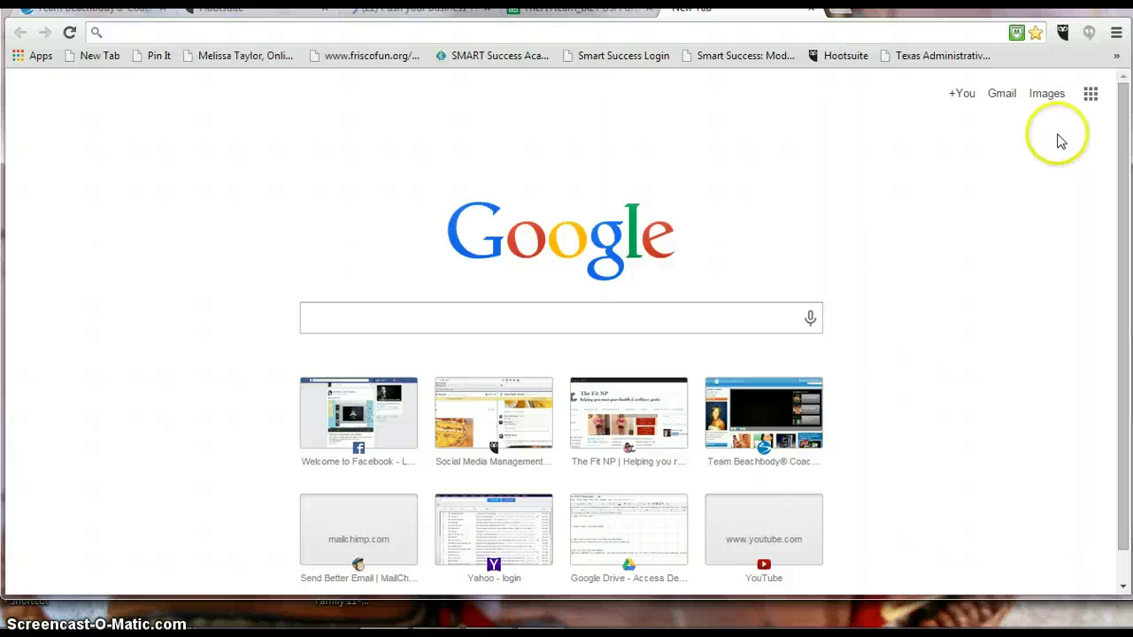
# Open the full list of Google products from the Google apps launcher.
pyautogui.click(1091, 97)
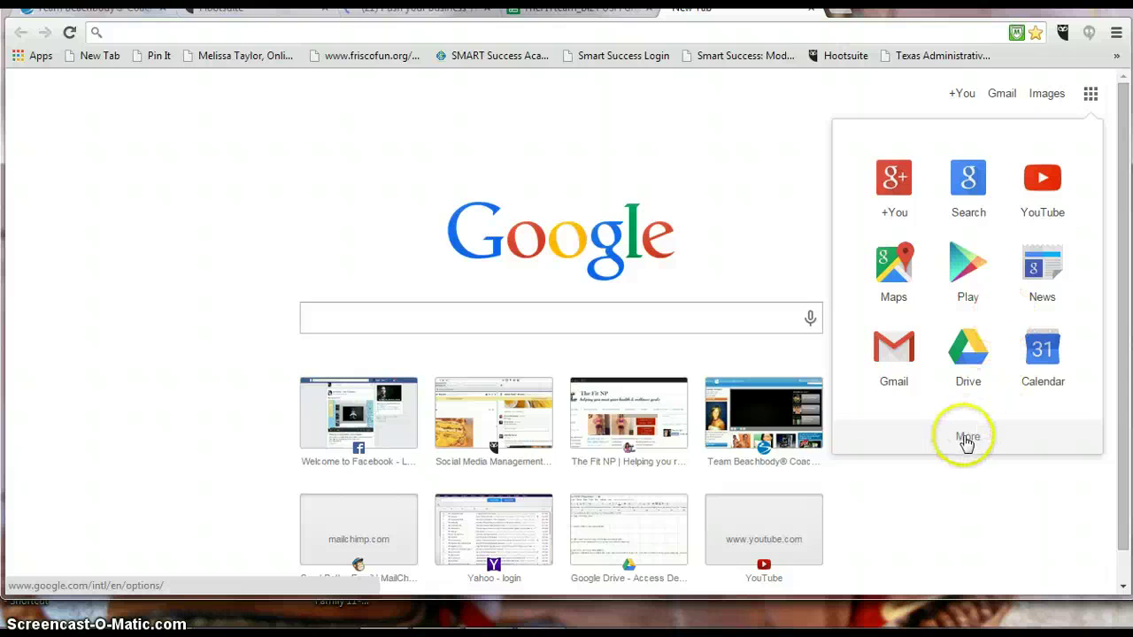
pyautogui.click(966, 442)
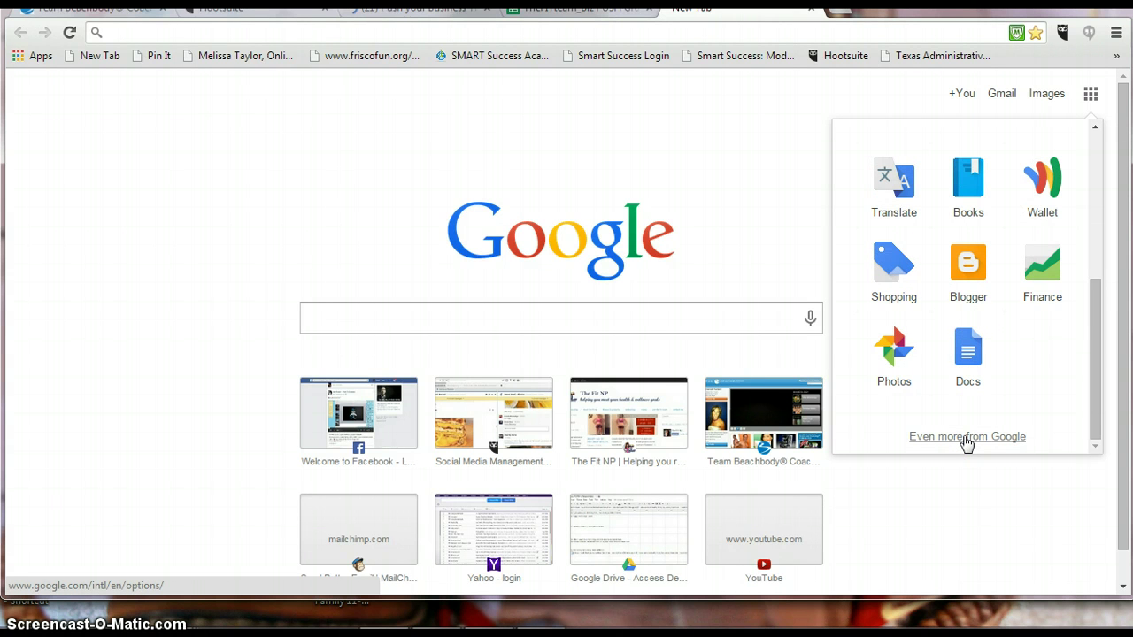
pyautogui.click(966, 438)
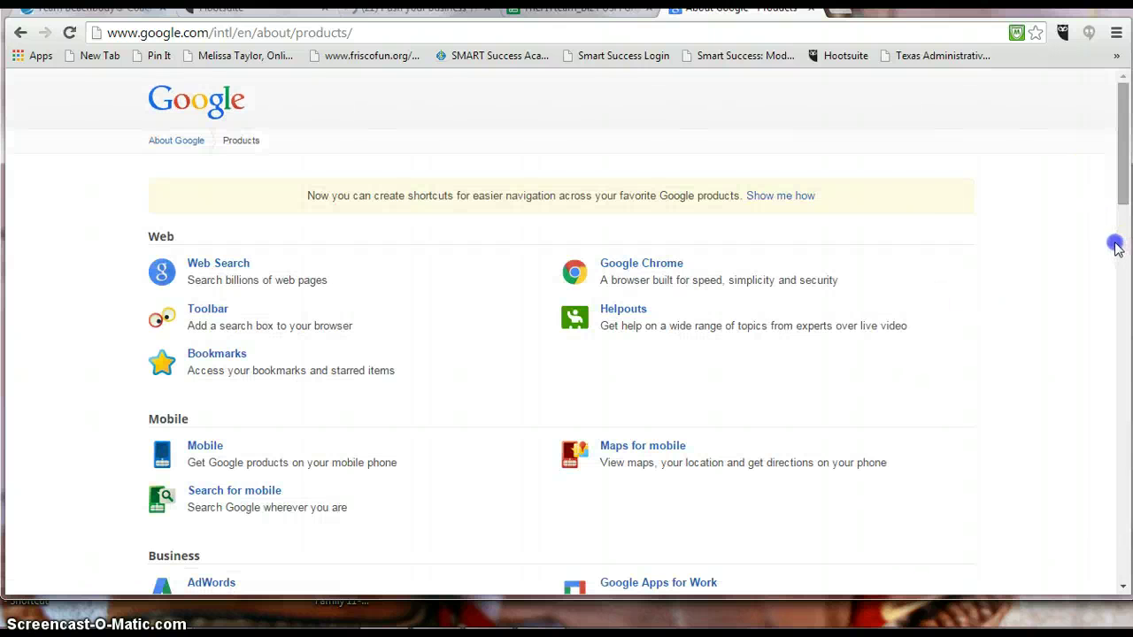
# Open Forms from the Home & Office products and sign in to the Google account to start a new form.
pyautogui.moveTo(1115, 248); pyautogui.dragTo(1121, 398)
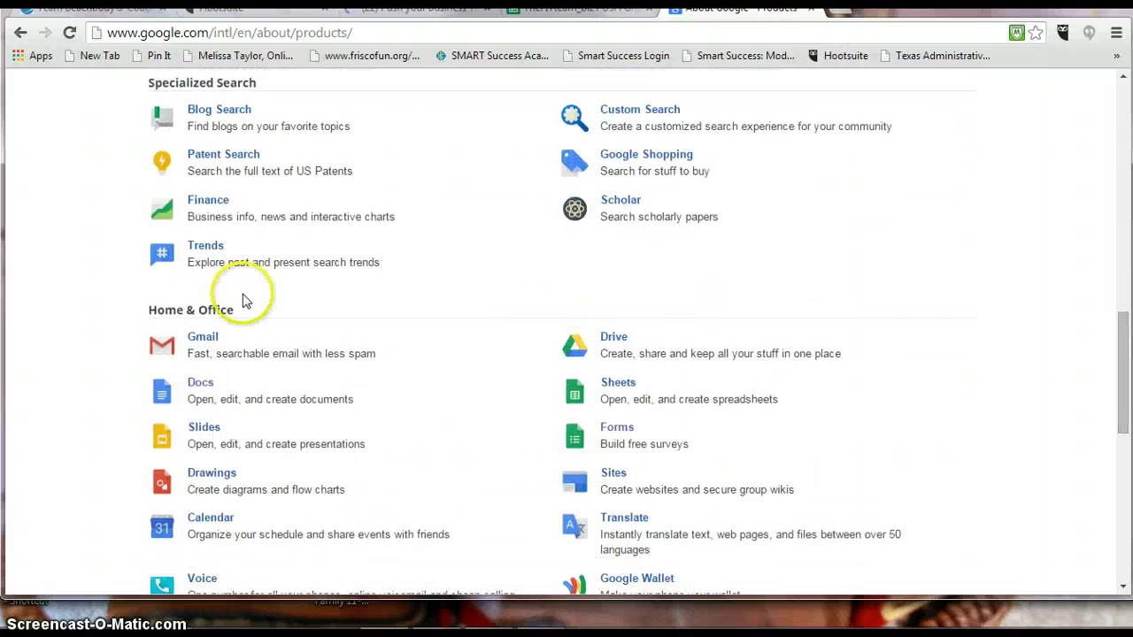
pyautogui.click(620, 434)
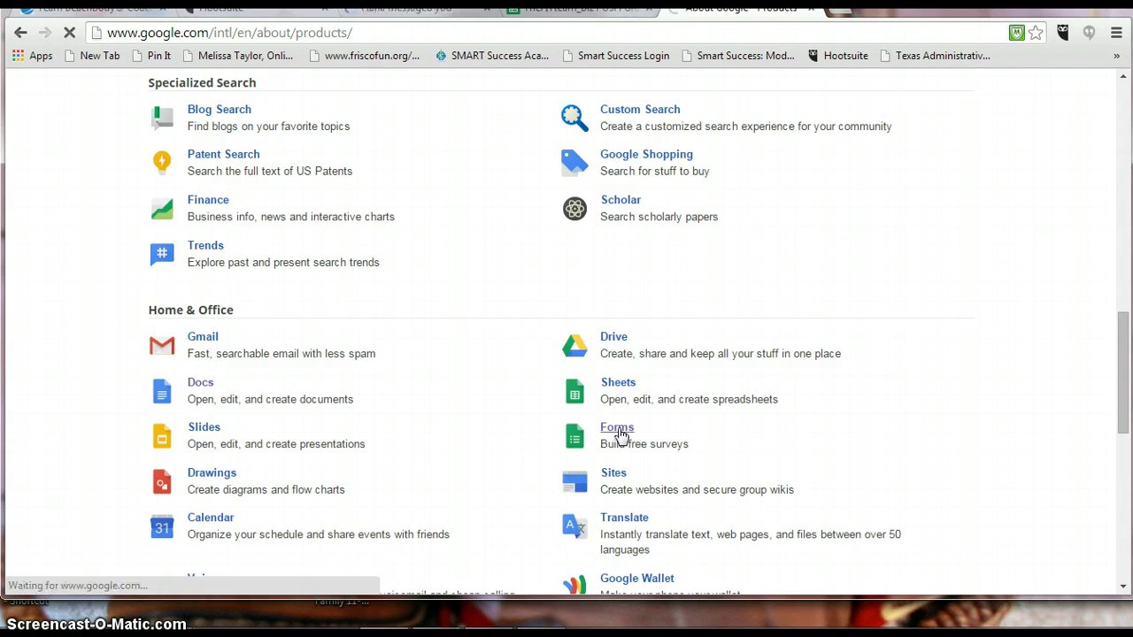
pyautogui.click(585, 423)
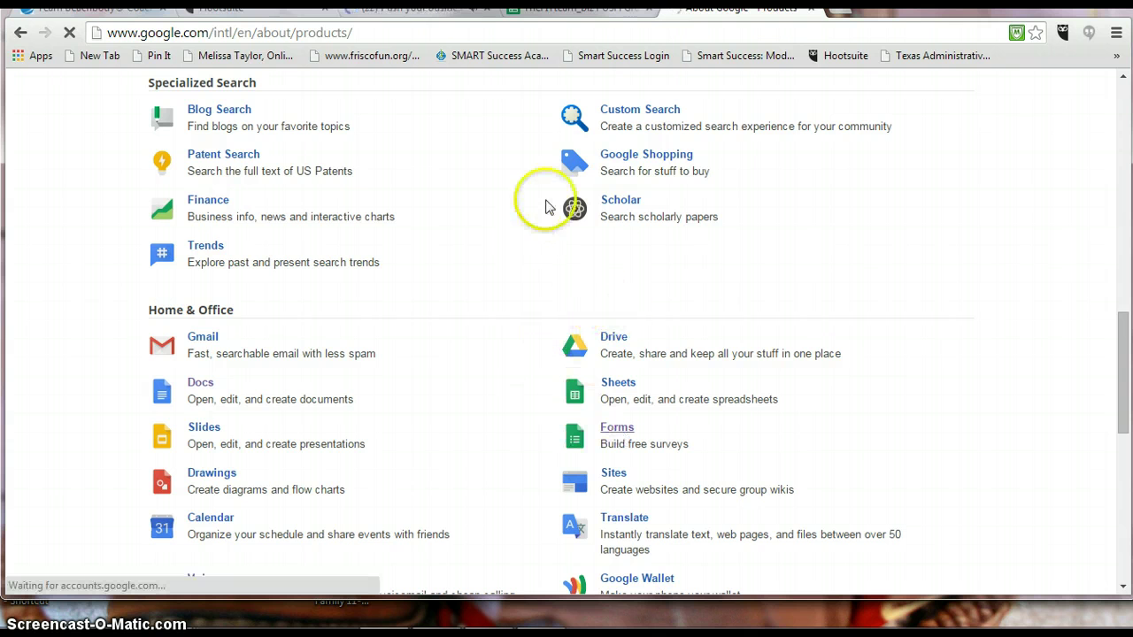
pyautogui.click(506, 197)
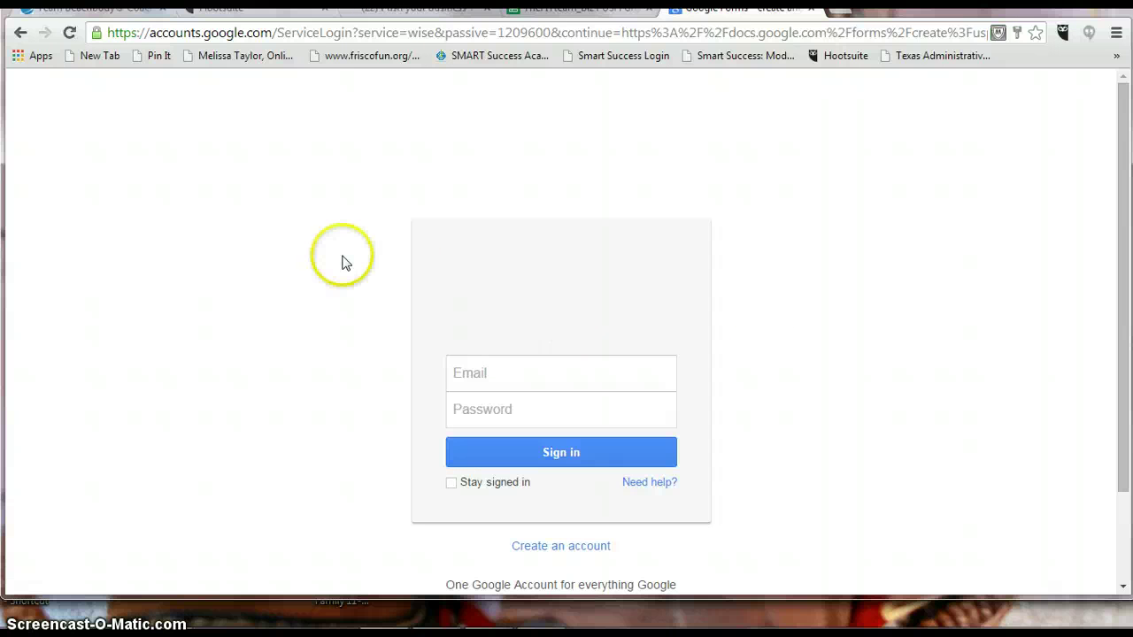
pyautogui.click(559, 471)
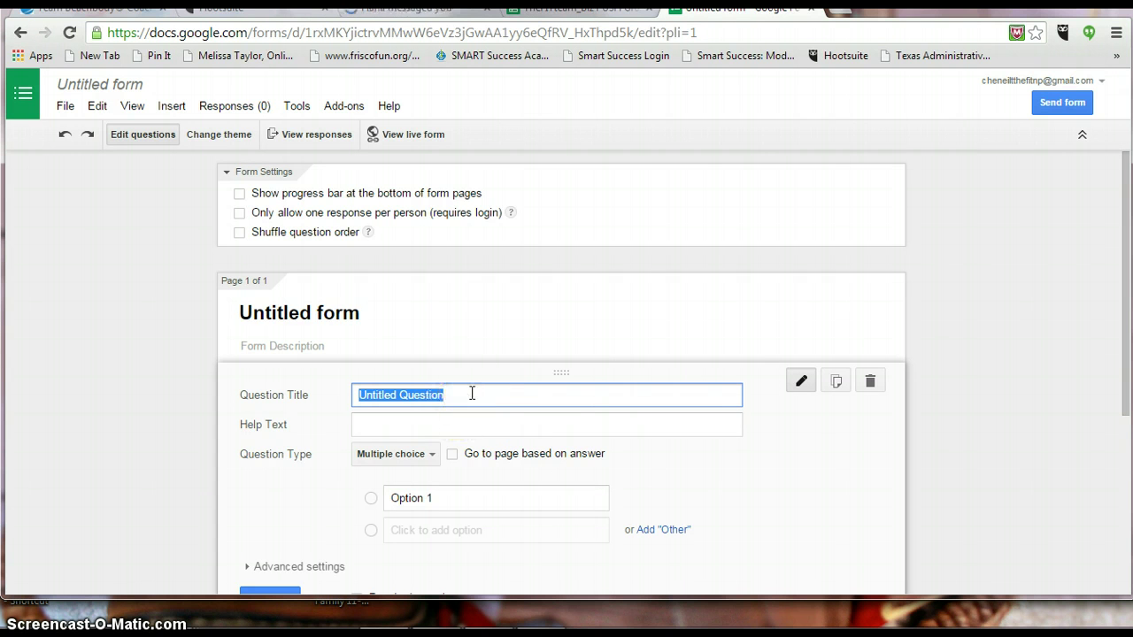
pyautogui.write('G')
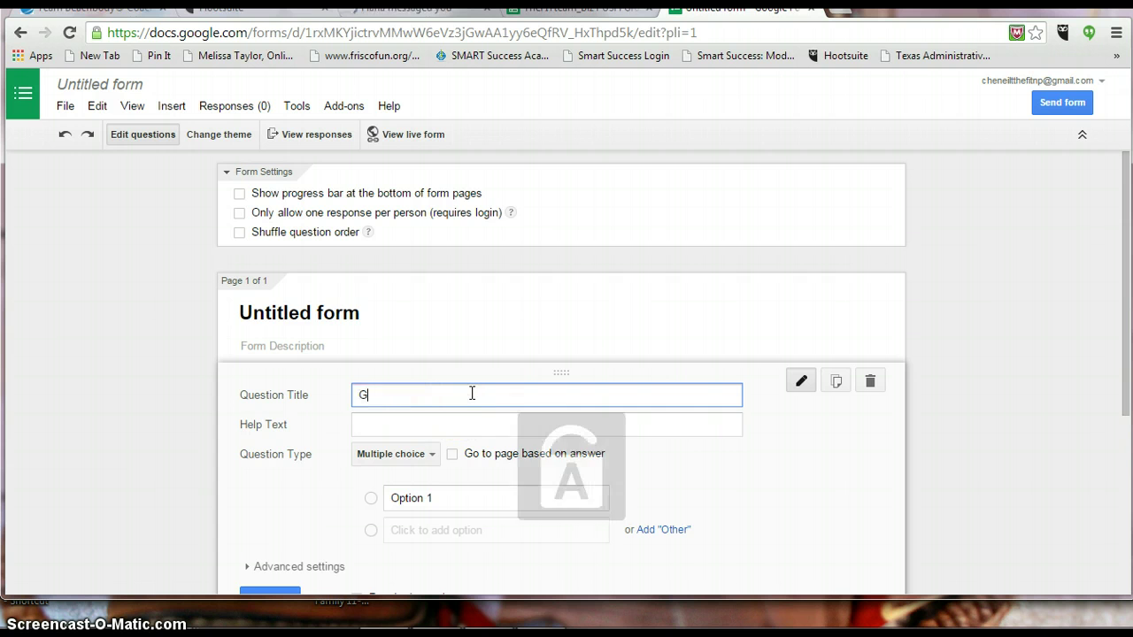
pyautogui.write('et T')
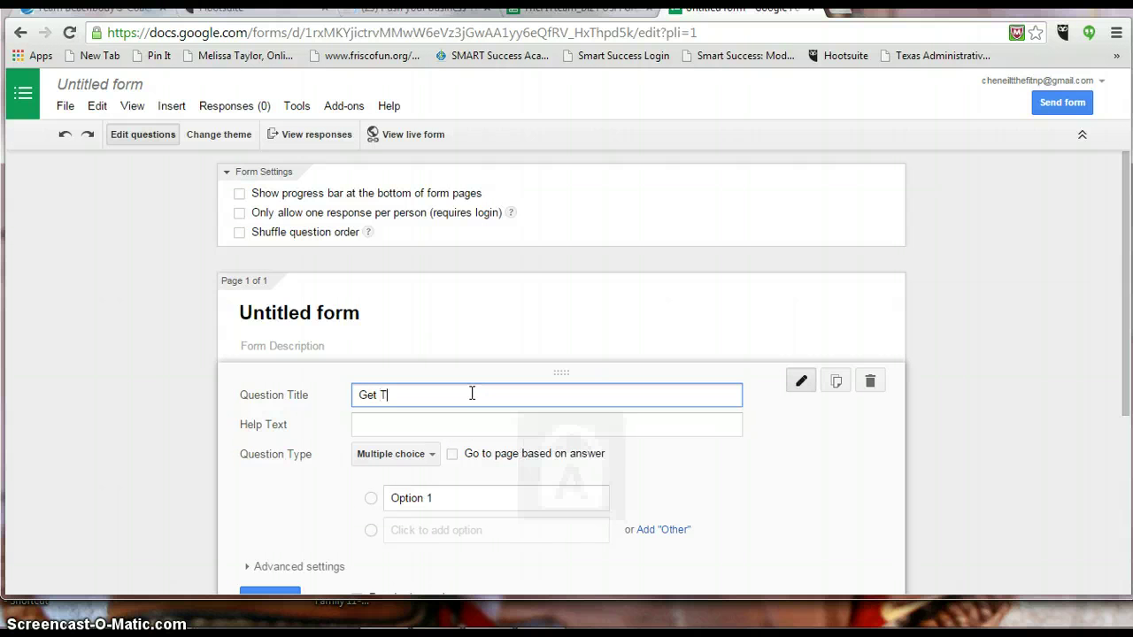
pyautogui.write('o Know You')
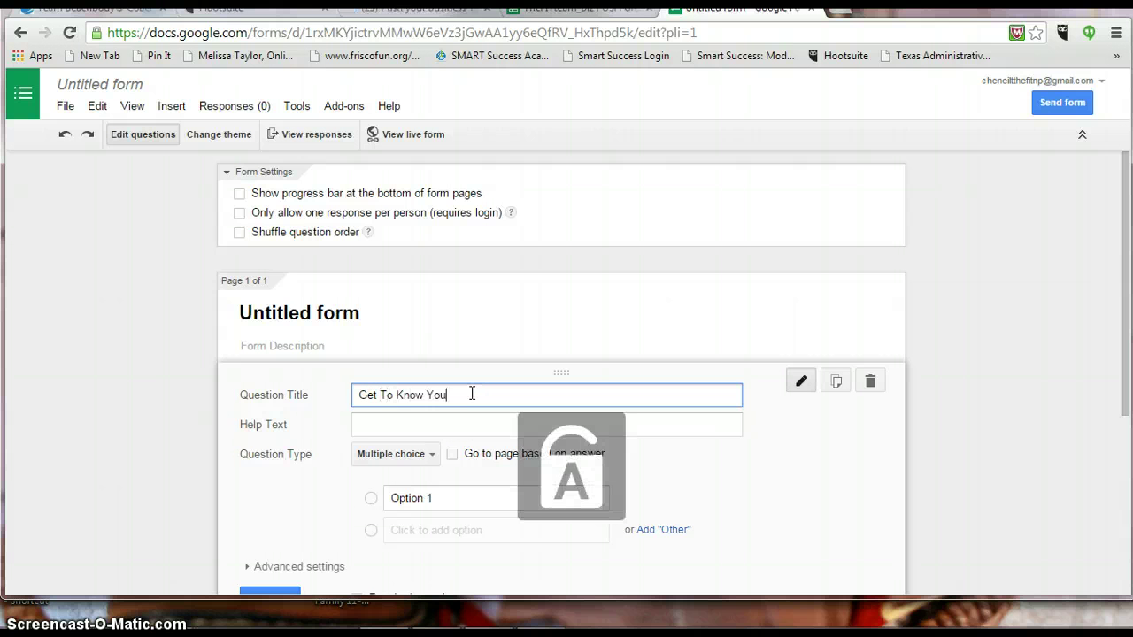
pyautogui.press('BackSpace')
pyautogui.press('BackSpace')
pyautogui.press('BackSpace')
pyautogui.press('BackSpace')
pyautogui.press('BackSpace')
pyautogui.press('BackSpace')
pyautogui.press('BackSpace')
pyautogui.press('BackSpace')
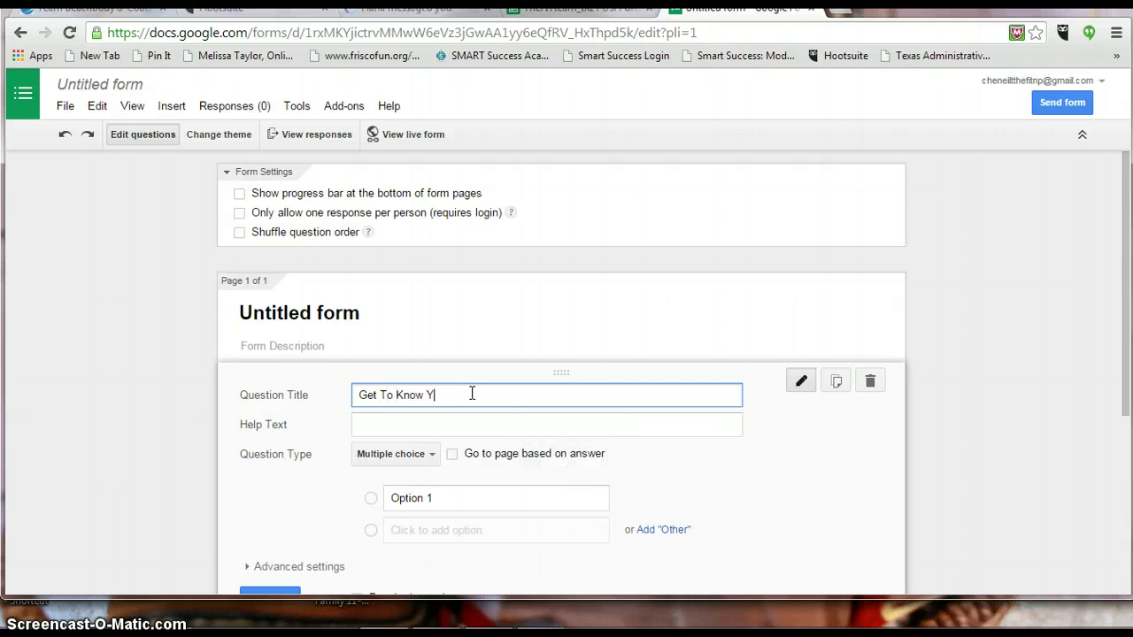
pyautogui.press('BackSpace')
pyautogui.press('BackSpace')
pyautogui.press('BackSpace')
pyautogui.press('BackSpace')
pyautogui.press('BackSpace')
pyautogui.press('BackSpace')
pyautogui.press('BackSpace')
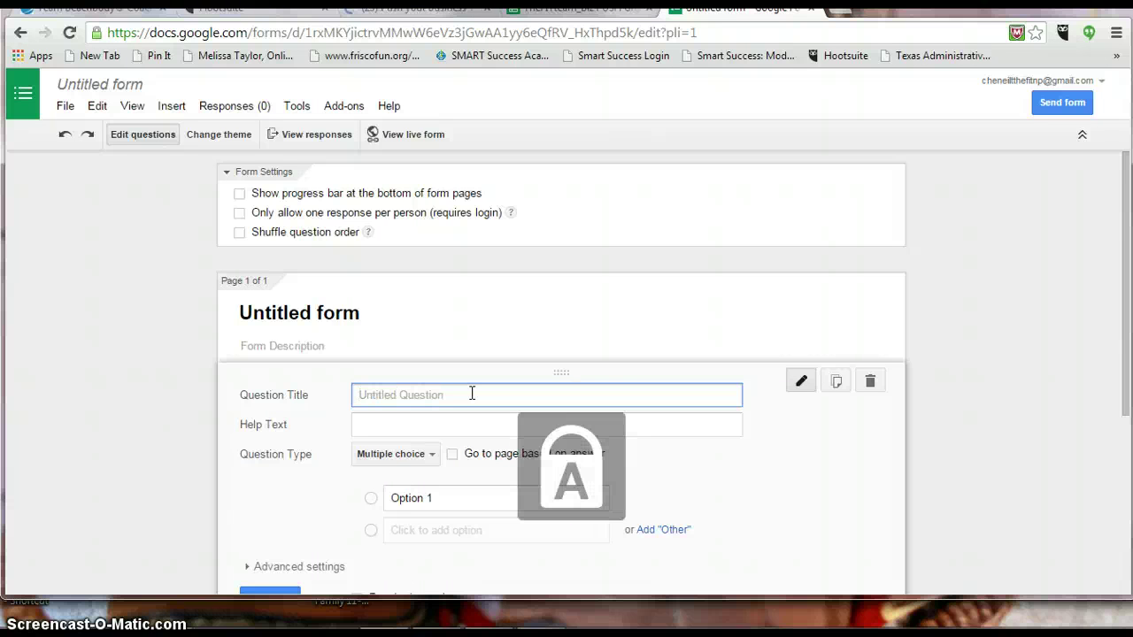
# Enter "The FIT Team Accountability" as the question title, correcting the misspelled last word with the spell-checker suggestion.
pyautogui.write('The')
pyautogui.press('capslock')
pyautogui.write('FIT')
pyautogui.press('capslock')
pyautogui.press('capslock')
pyautogui.write('T')
pyautogui.press('capslock')
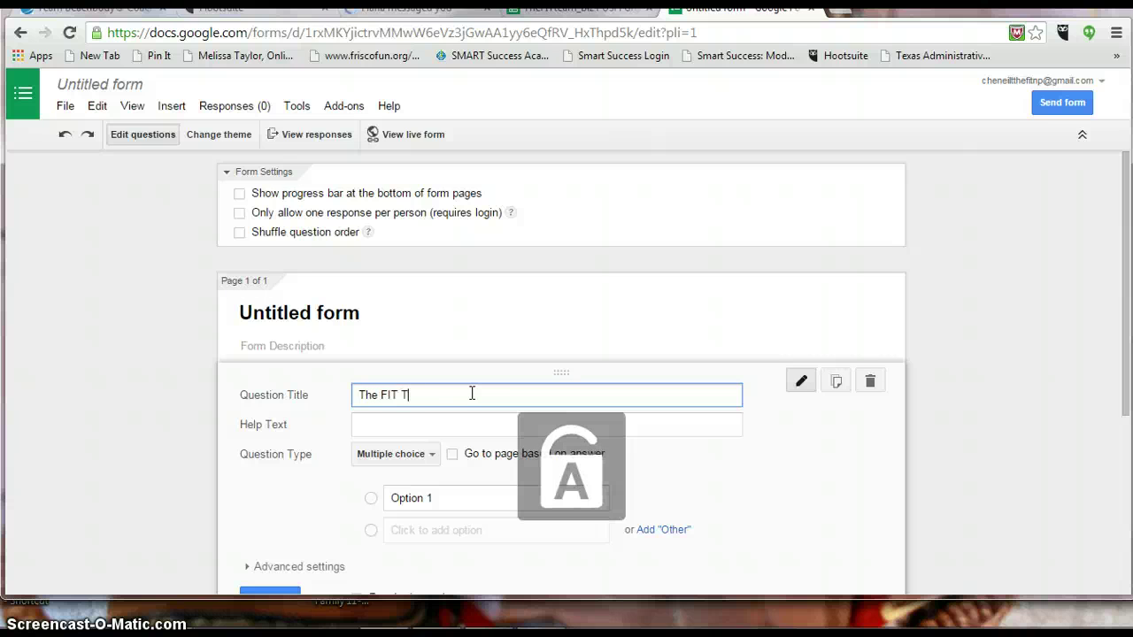
pyautogui.write('eam Accountab')
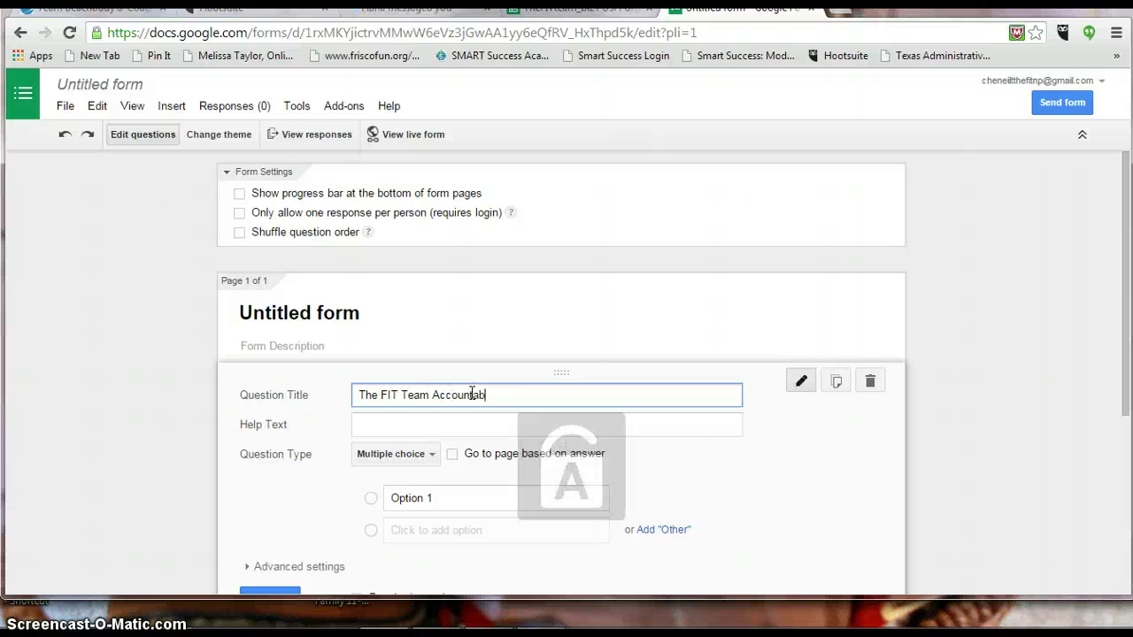
pyautogui.write('uility')
pyautogui.click(470, 394)
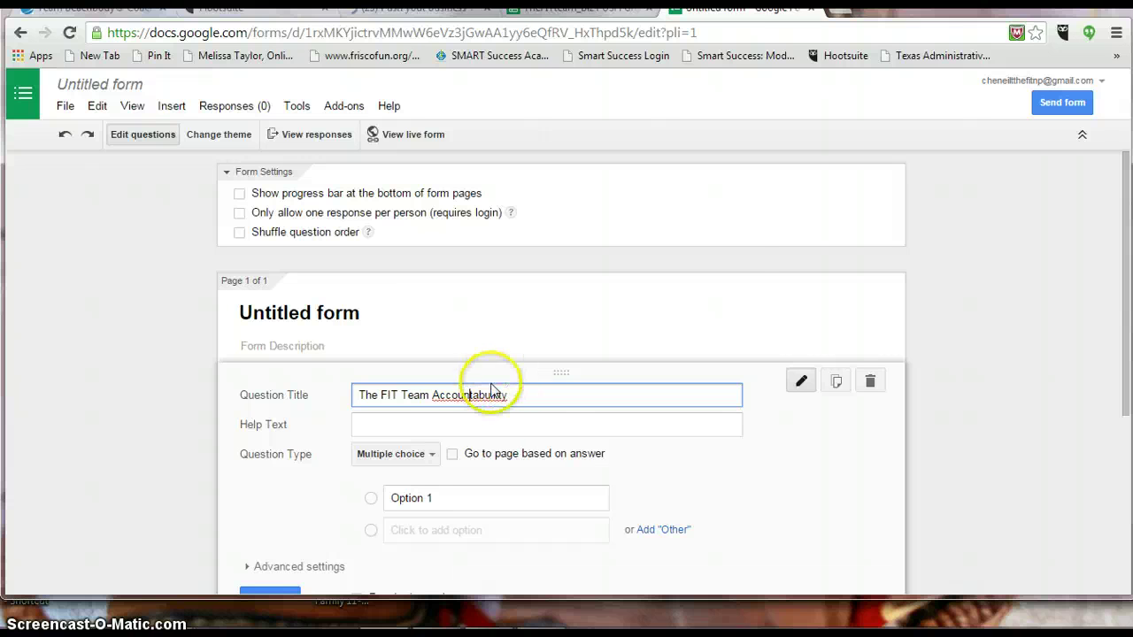
pyautogui.rightClick(474, 393)
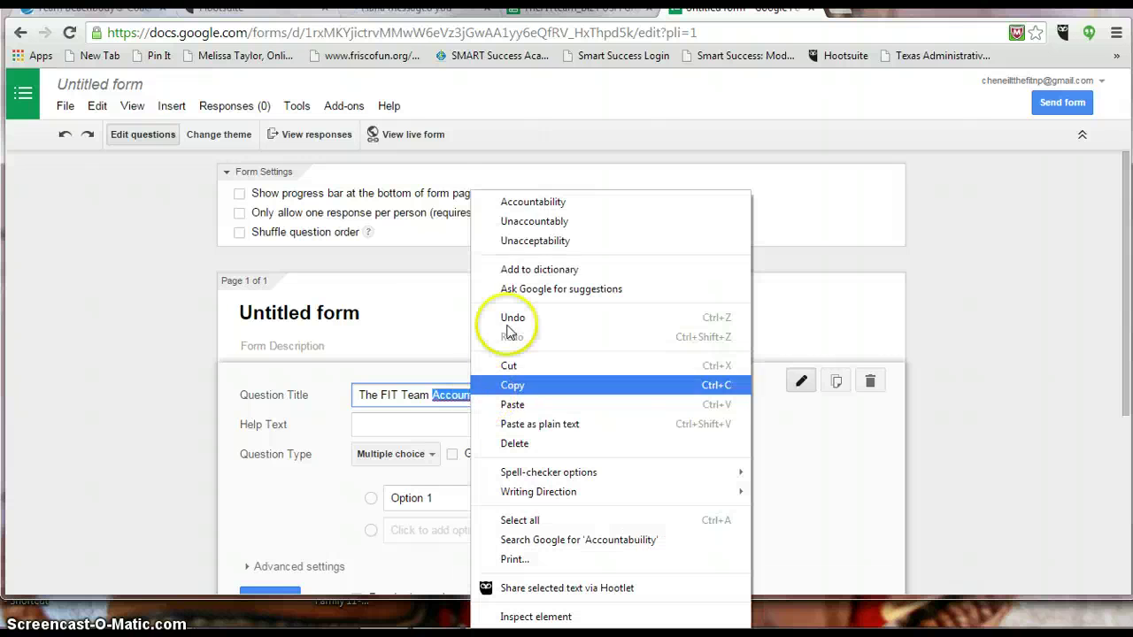
pyautogui.click(566, 202)
pyautogui.click(547, 396)
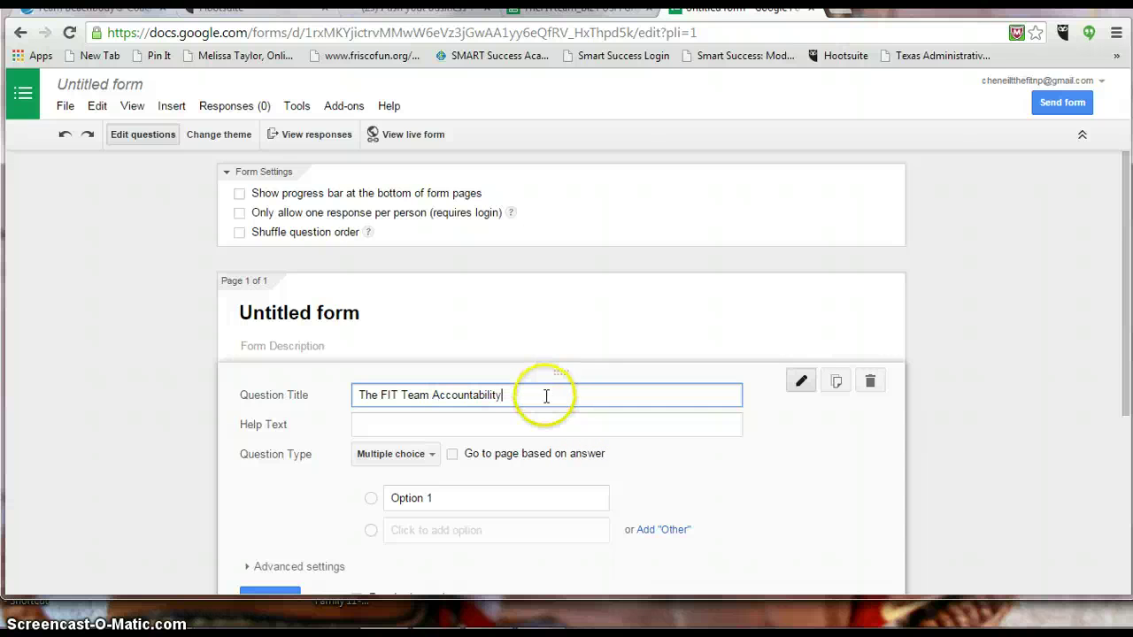
pyautogui.write('Form')
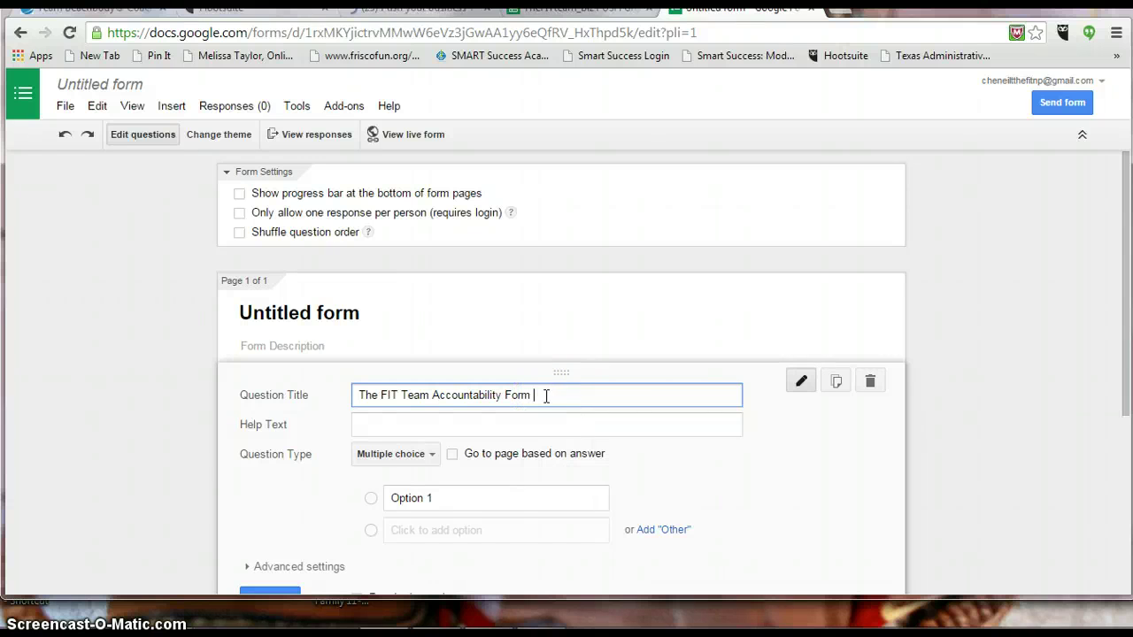
pyautogui.press('BackSpace')
pyautogui.press('BackSpace')
pyautogui.press('BackSpace')
pyautogui.press('BackSpace')
pyautogui.press('BackSpace')
# Append "Questionnaire" to the question title, using the spell-checker suggestion to fix its spelling.
pyautogui.press('capslock')
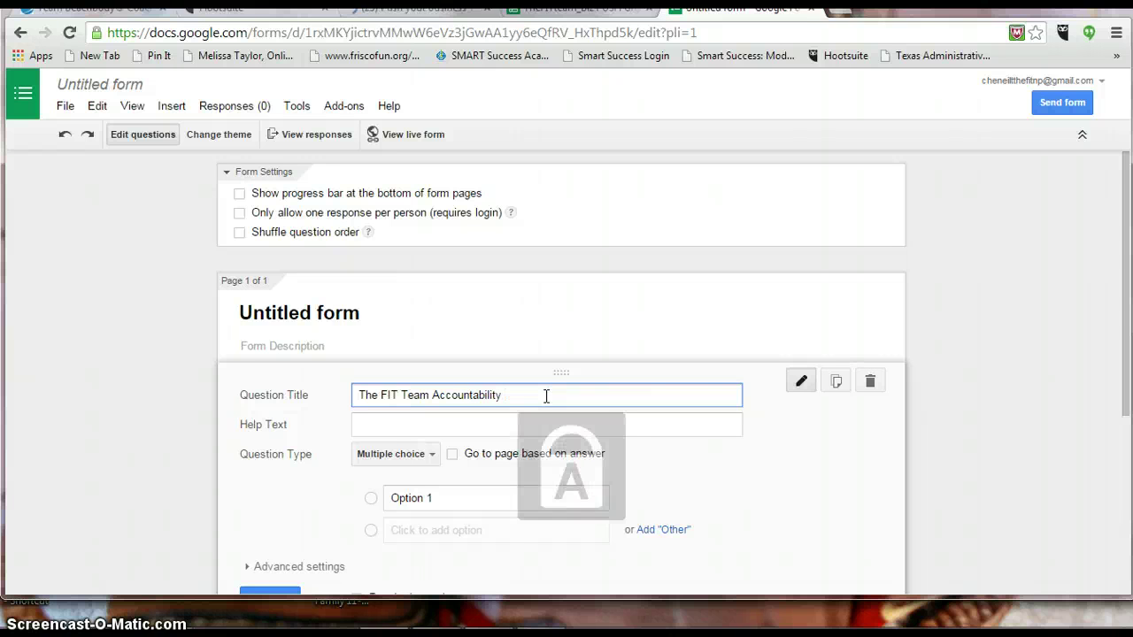
pyautogui.write('Q')
pyautogui.press('capslock')
pyautogui.write('uestion')
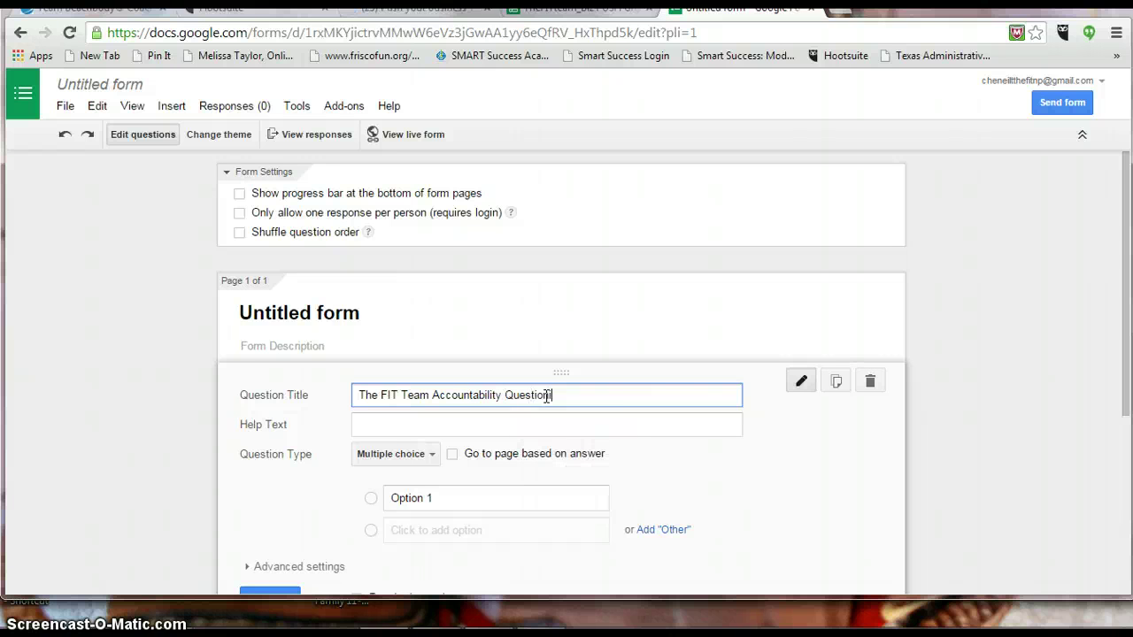
pyautogui.write('aree')
pyautogui.rightClick(546, 396)
pyautogui.click(664, 178)
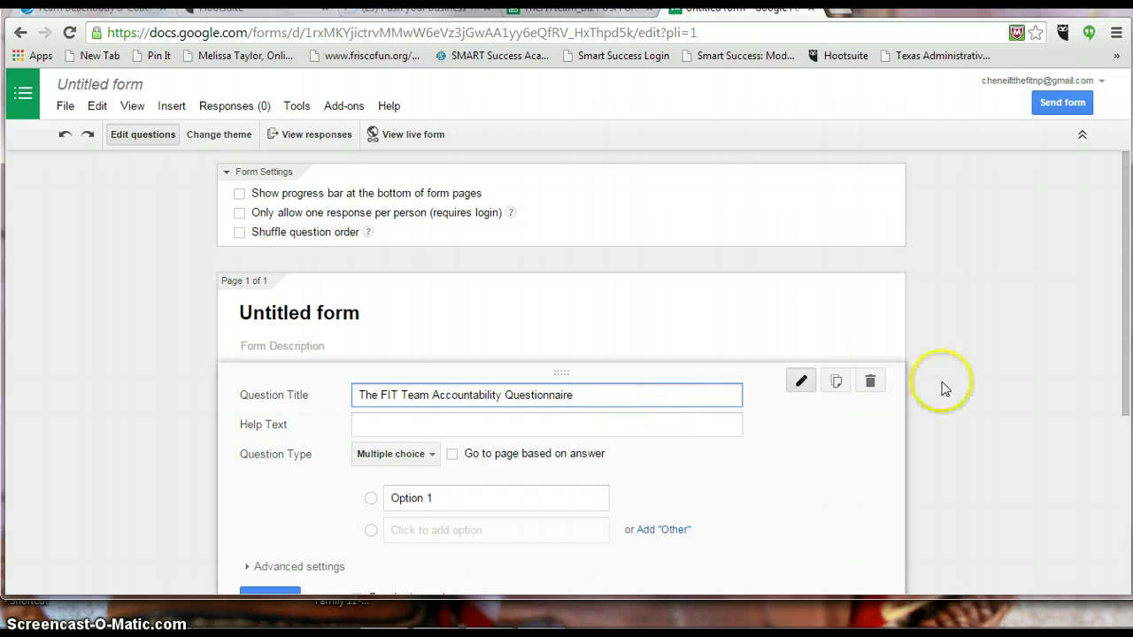
# Cut the entire text "The FIT Team Accountability Questionnaire" out of the question title.
pyautogui.click(1125, 314)
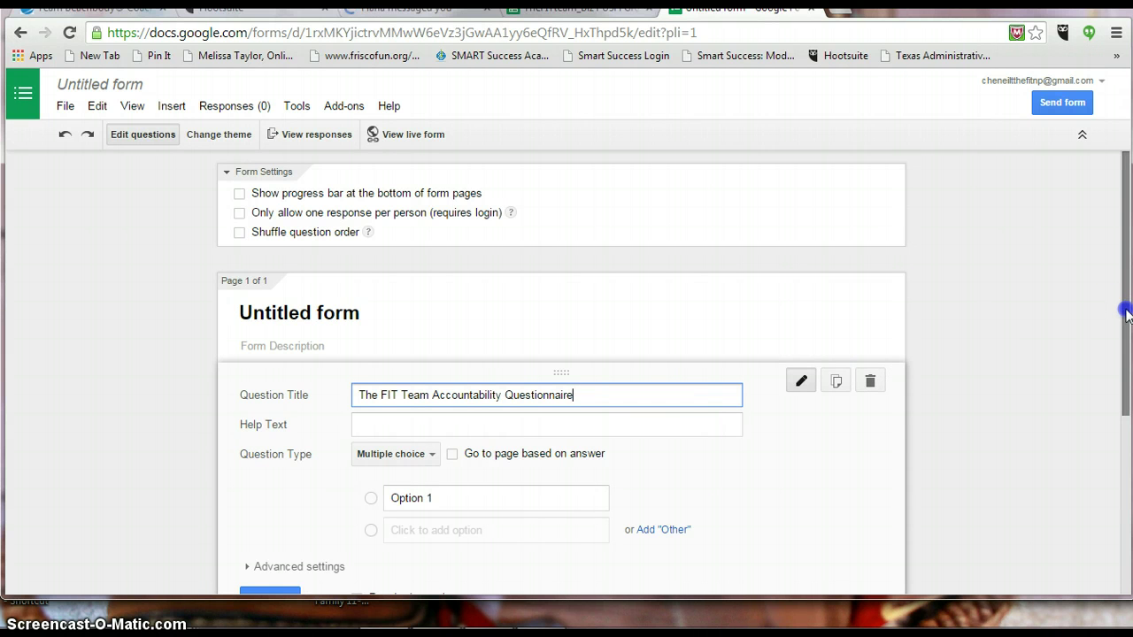
pyautogui.moveTo(1125, 317); pyautogui.dragTo(1122, 376)
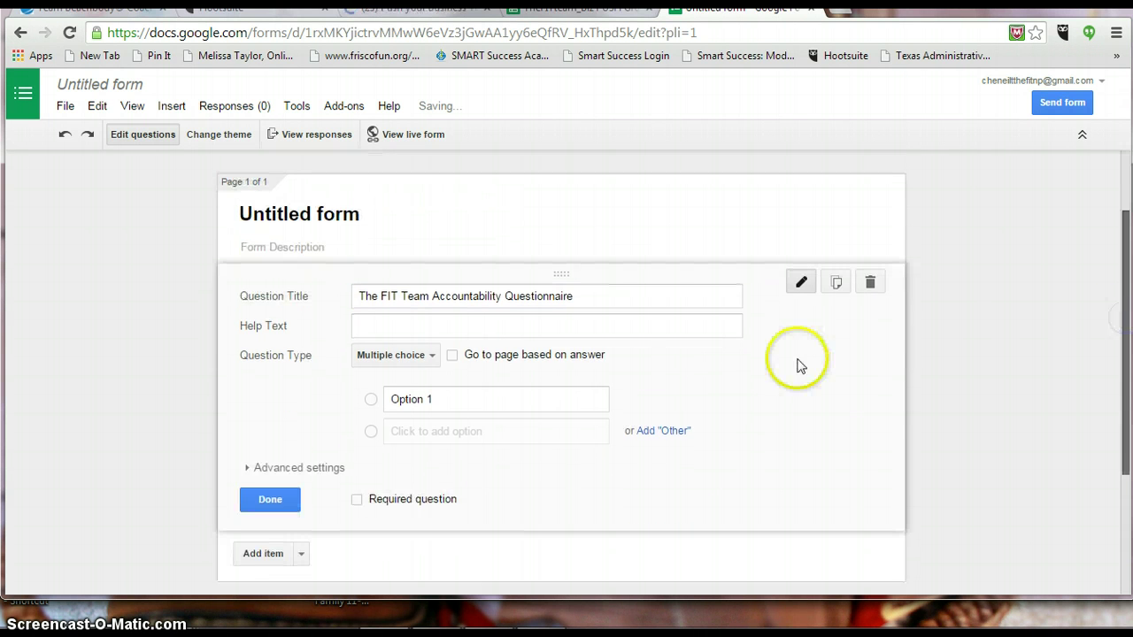
pyautogui.click(480, 291)
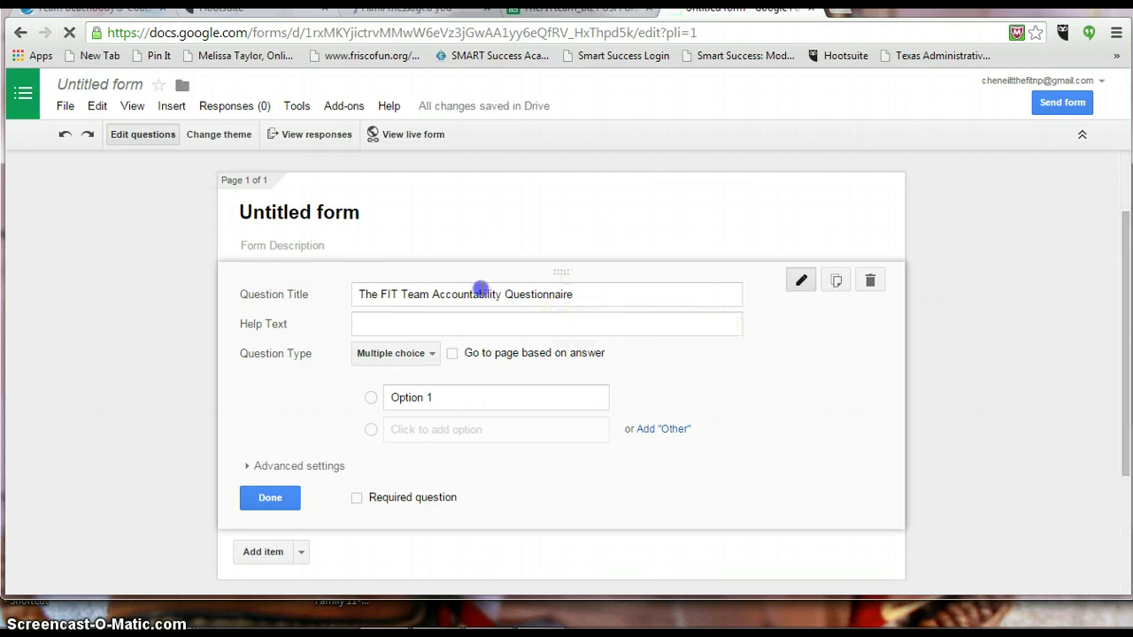
pyautogui.tripleClick(358, 290)
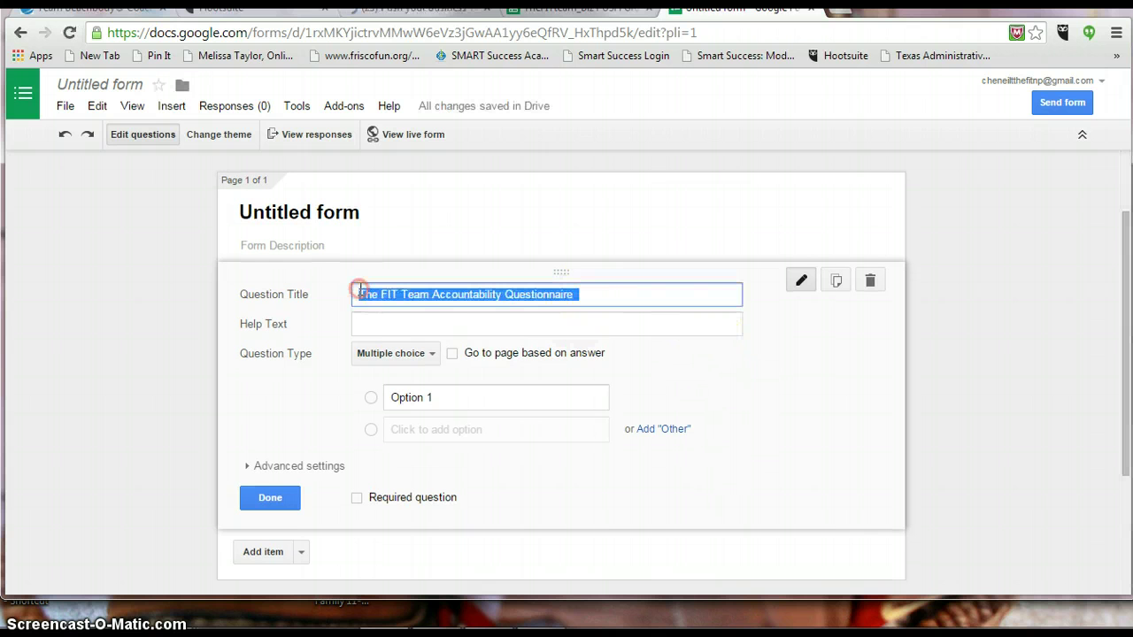
pyautogui.rightClick(361, 291)
pyautogui.click(410, 353)
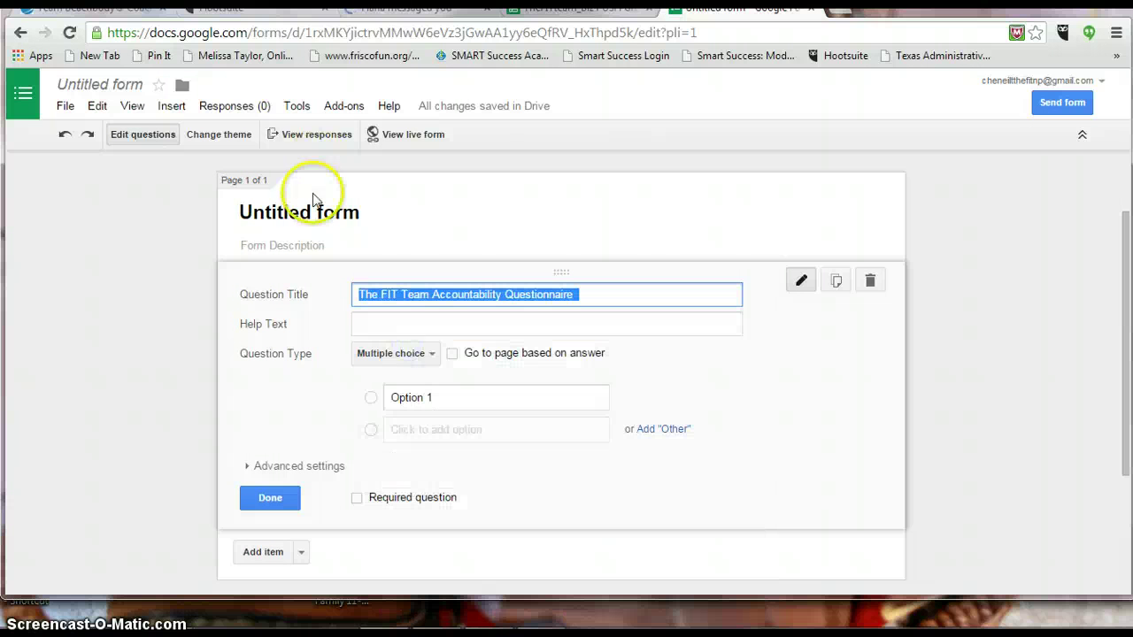
# Replace the "Untitled form" heading with the cut text "The FIT Team Accountability Questionnaire".
pyautogui.click(306, 209)
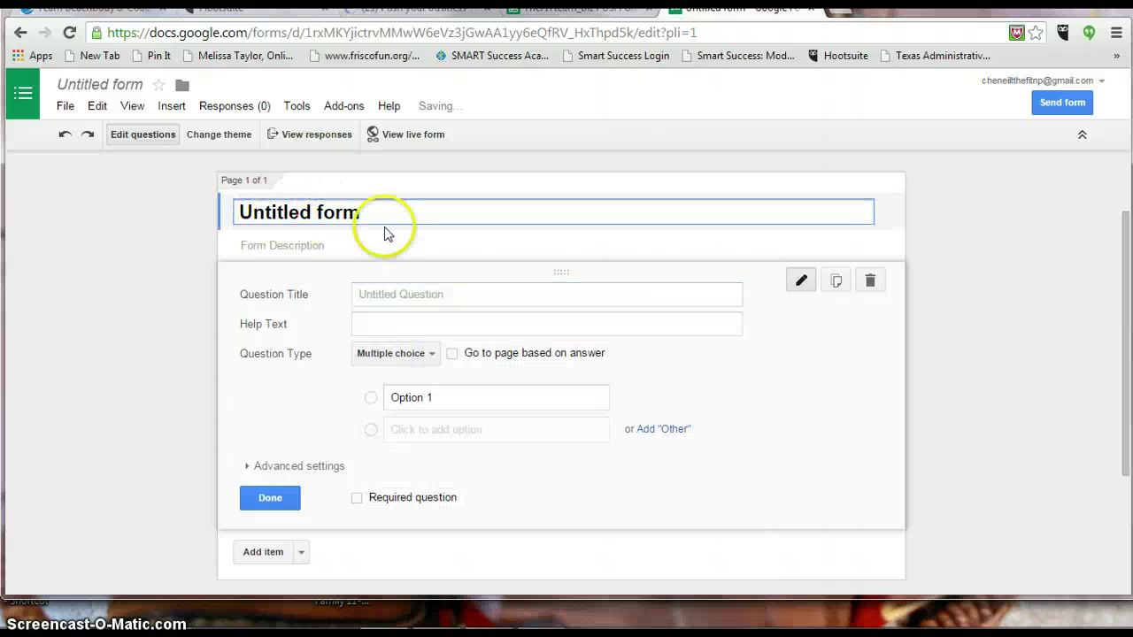
pyautogui.moveTo(375, 215); pyautogui.dragTo(222, 214)
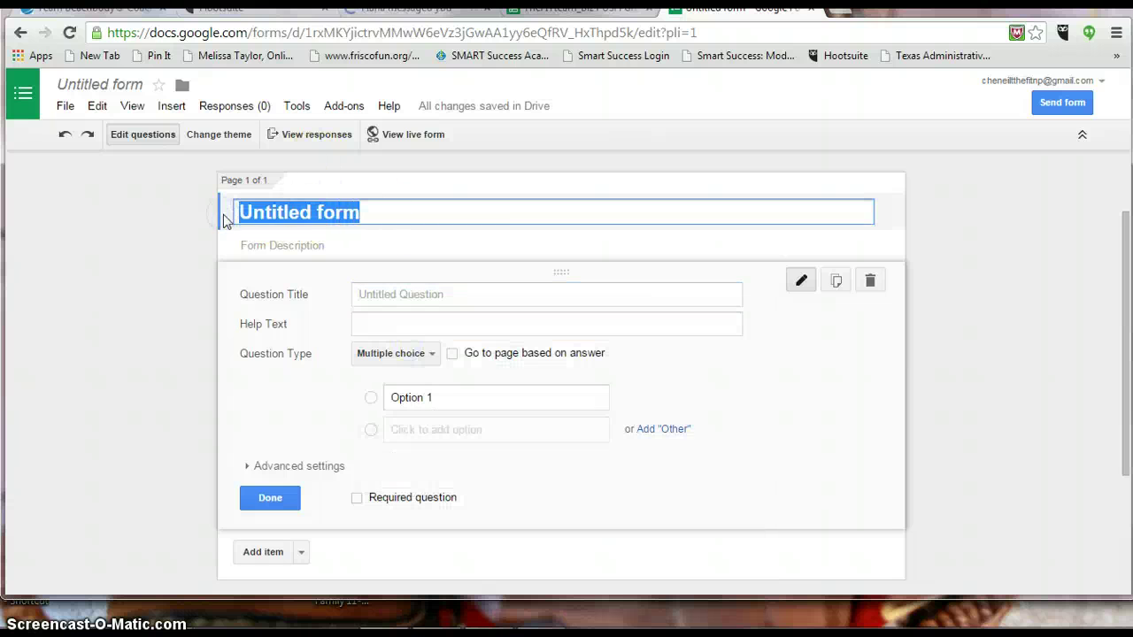
pyautogui.press('BackSpace')
pyautogui.rightClick(252, 210)
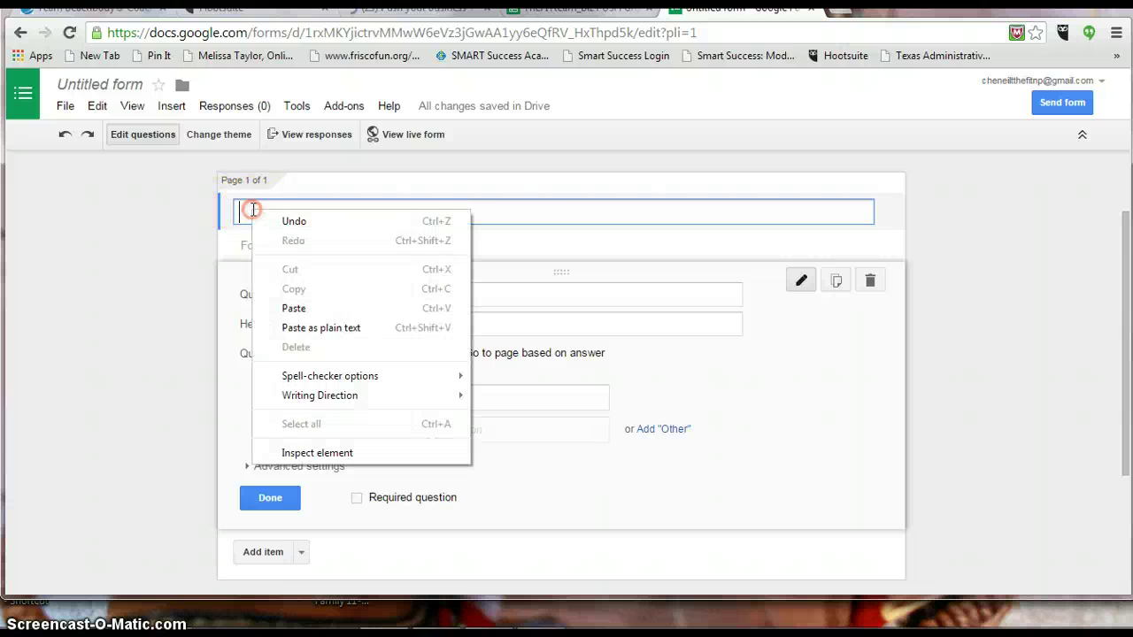
pyautogui.click(284, 306)
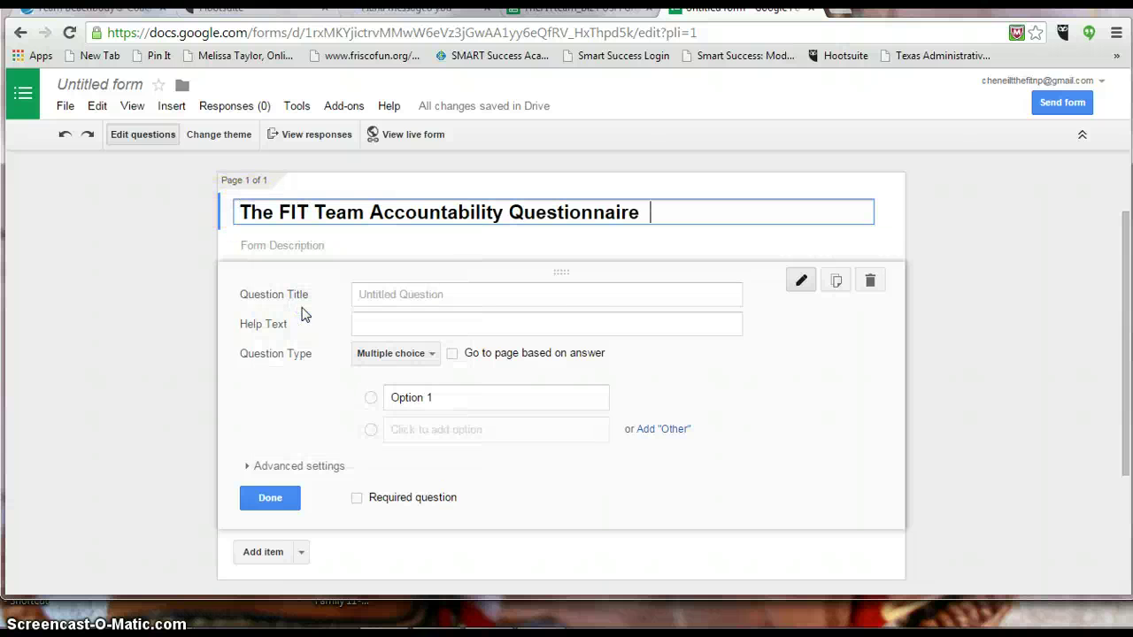
# Title the first question "Name" and change its question type to Text.
pyautogui.click(397, 295)
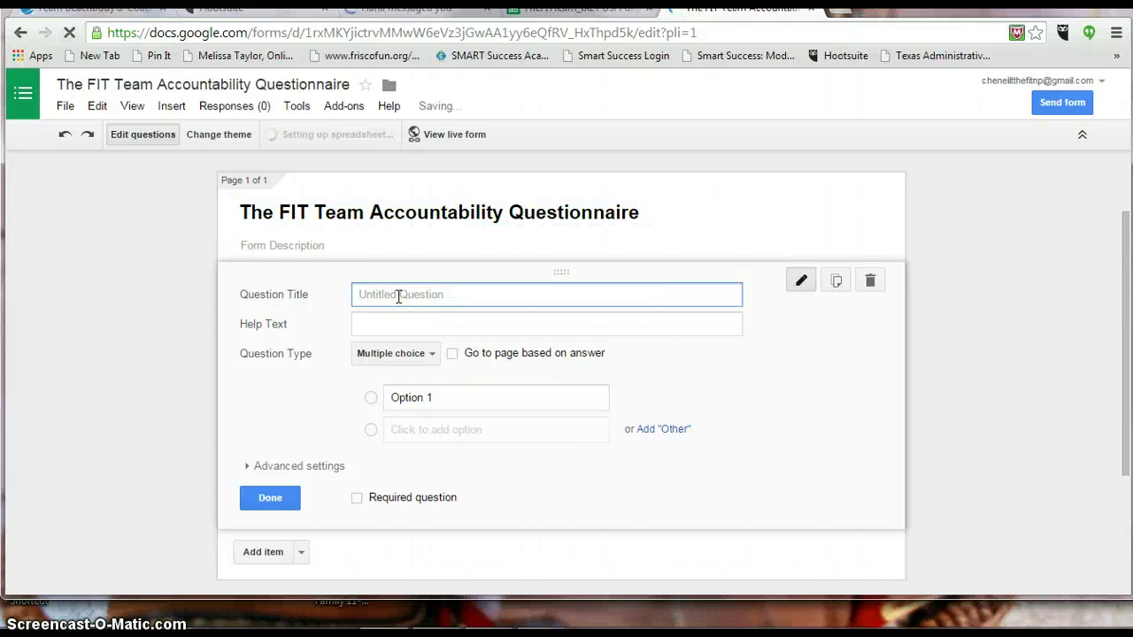
pyautogui.press('capslock')
pyautogui.write('Name')
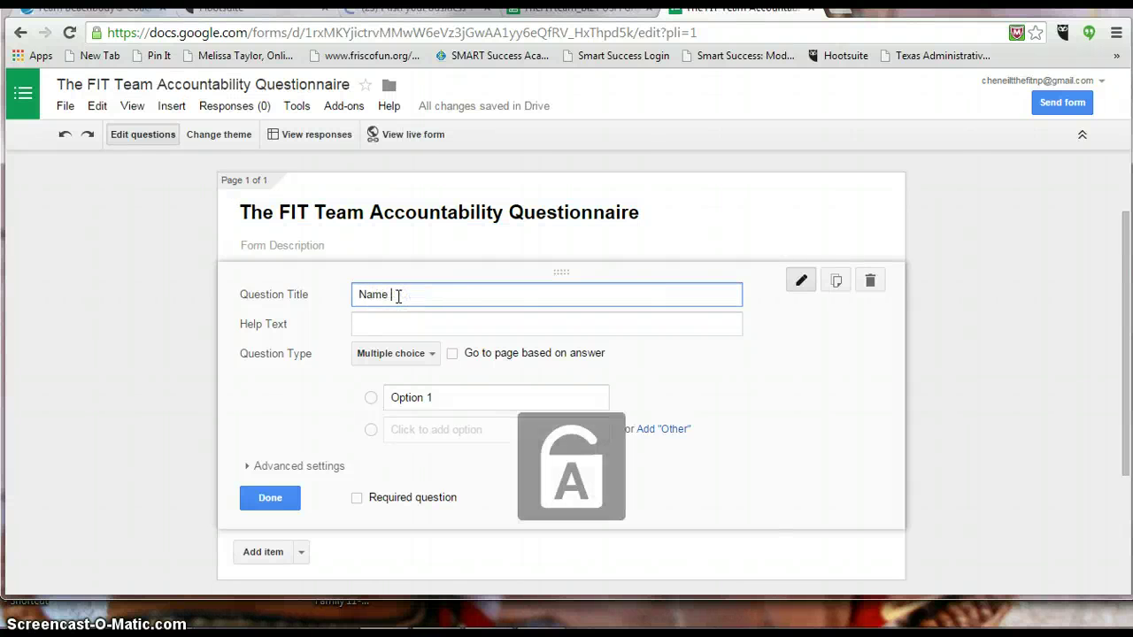
pyautogui.click(386, 323)
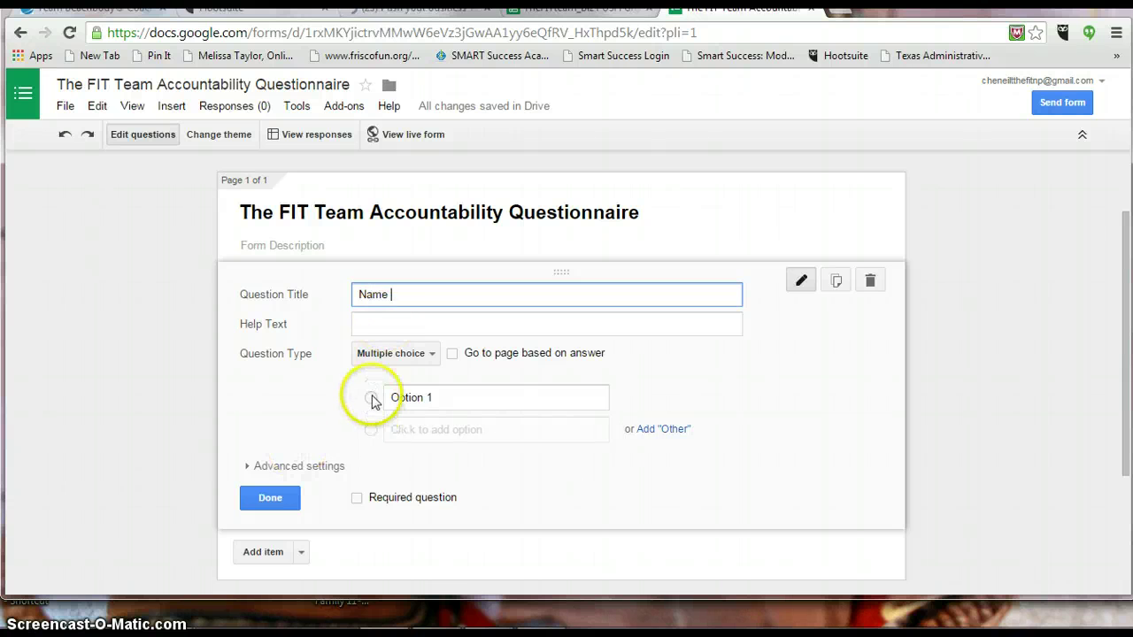
pyautogui.click(432, 356)
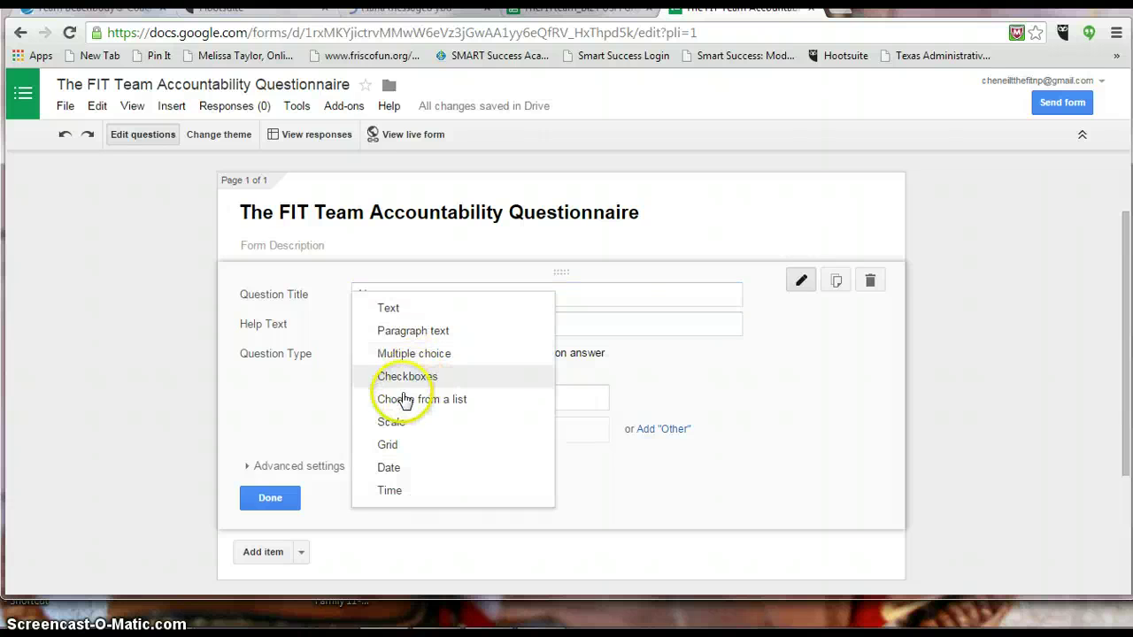
pyautogui.click(398, 311)
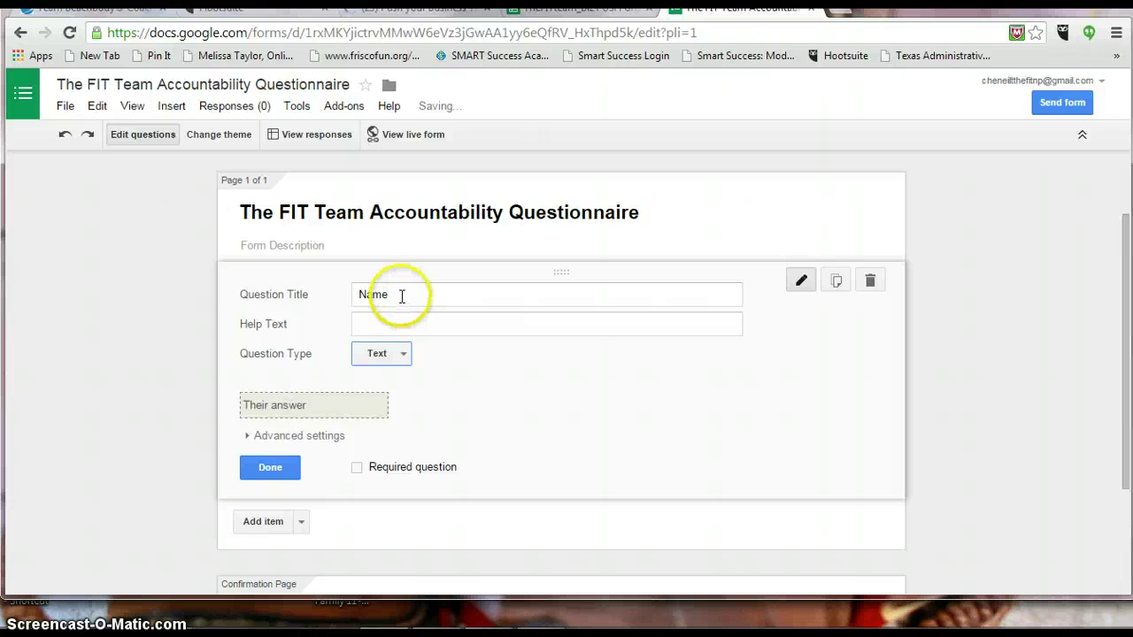
# Extend the question title to "Name (First, Middle and Last Name )" and finish editing the question.
pyautogui.click(401, 295)
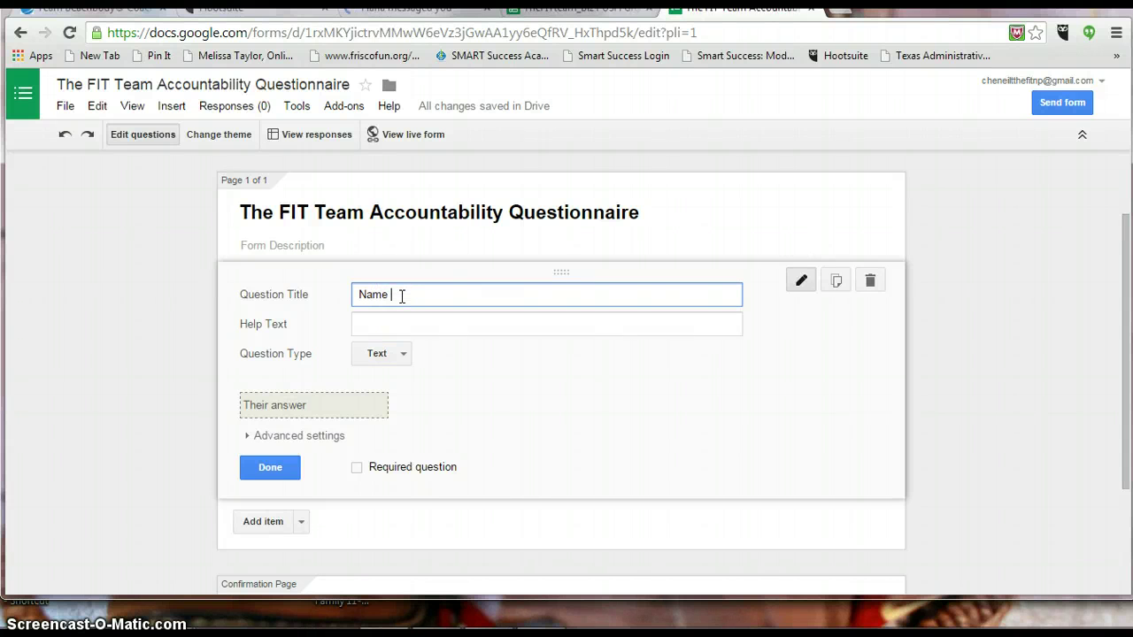
pyautogui.write('(First')
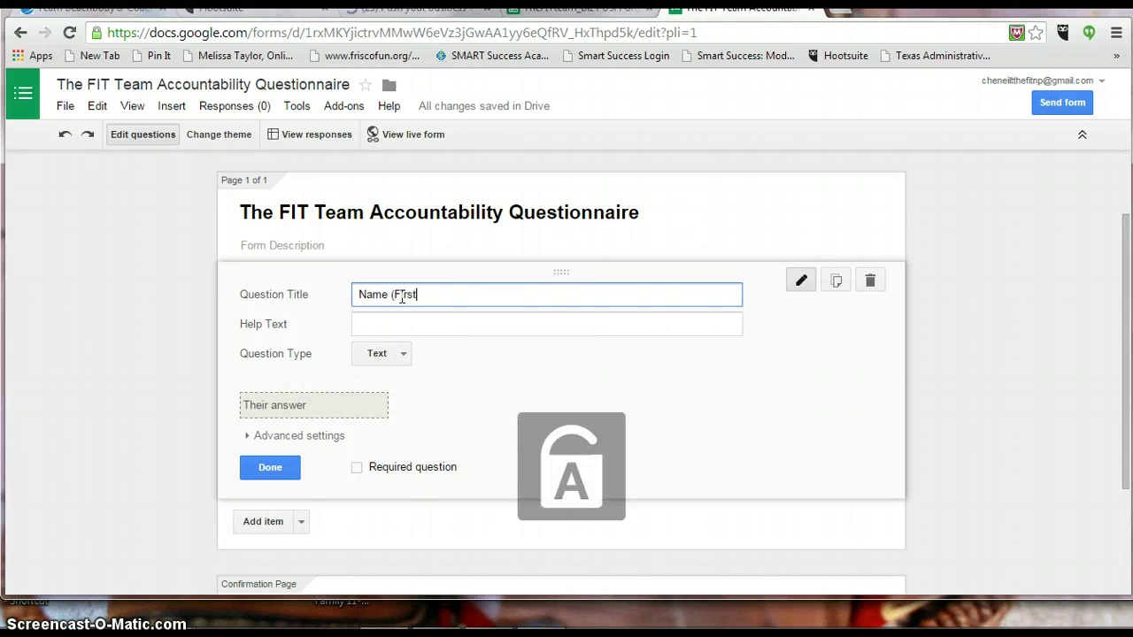
pyautogui.write(', Middle and Last Name')
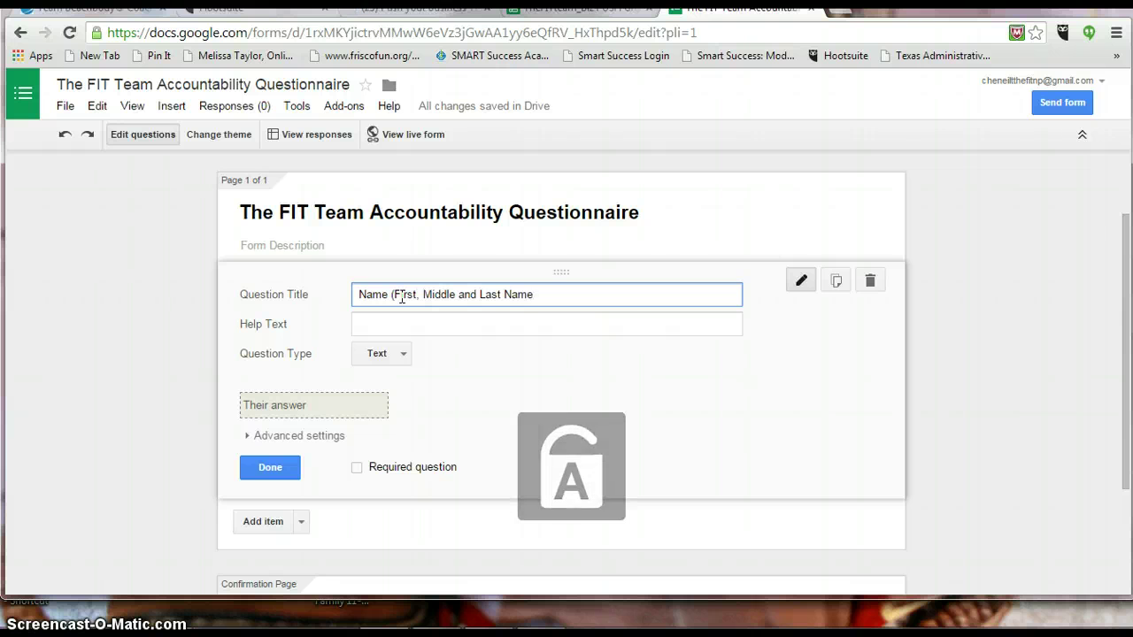
pyautogui.write(' )')
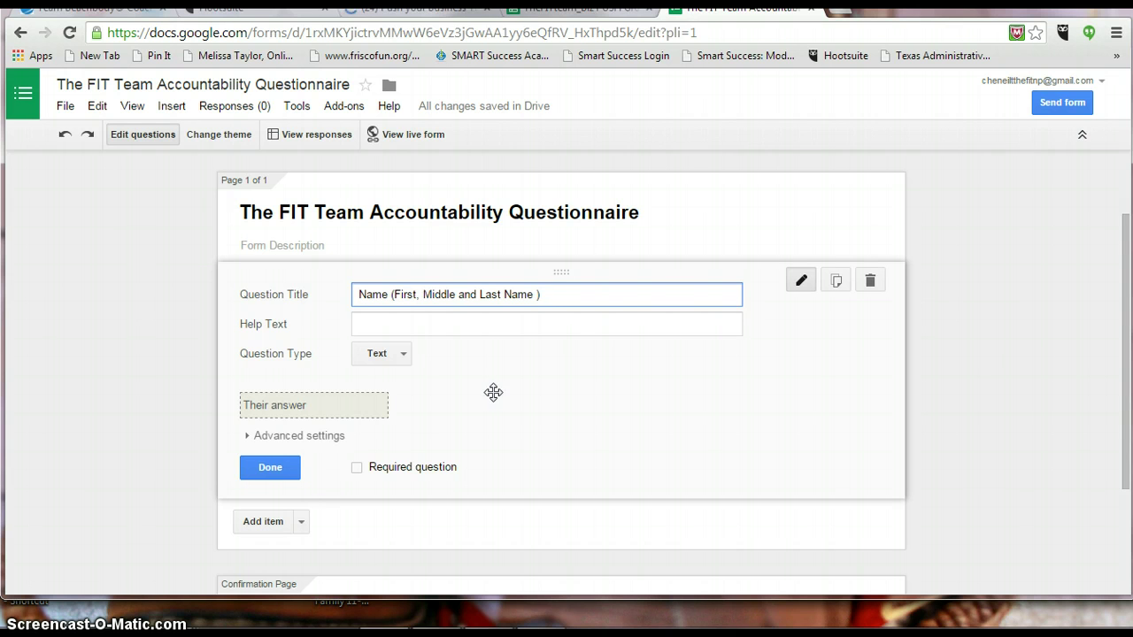
pyautogui.click(584, 303)
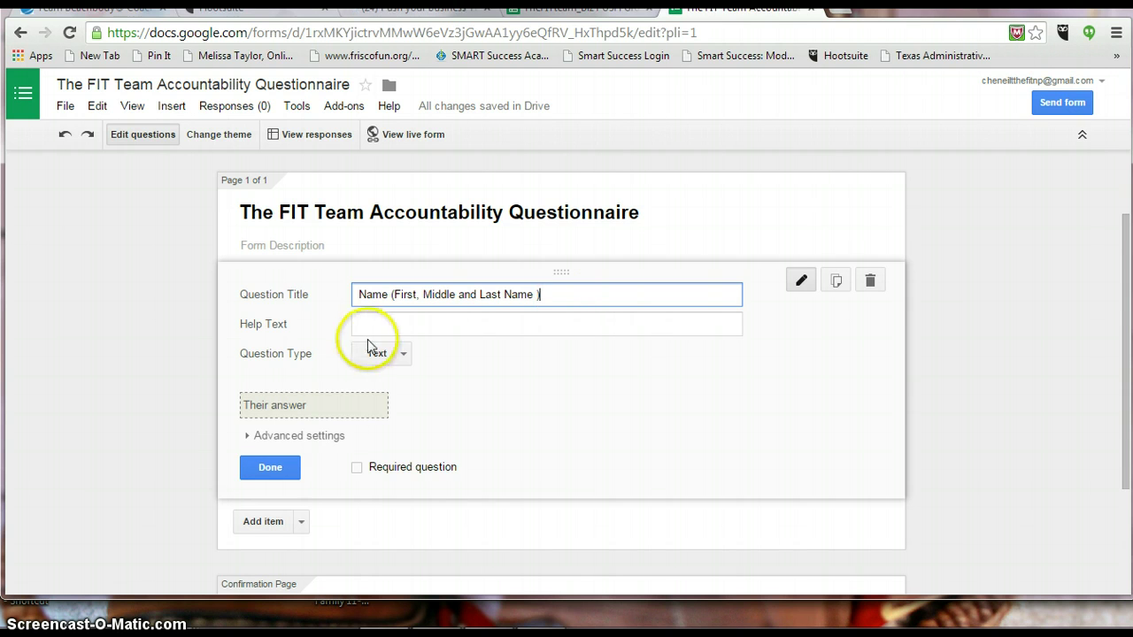
pyautogui.click(288, 469)
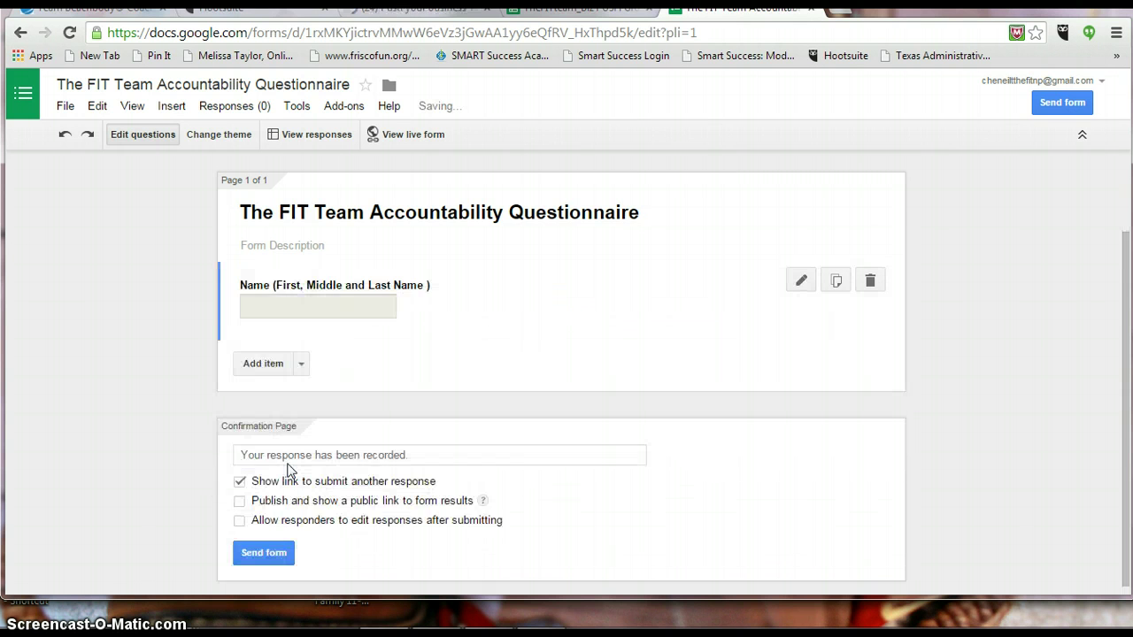
# Add a multiple choice question titled "Which type of exercise do you prefer".
pyautogui.click(301, 359)
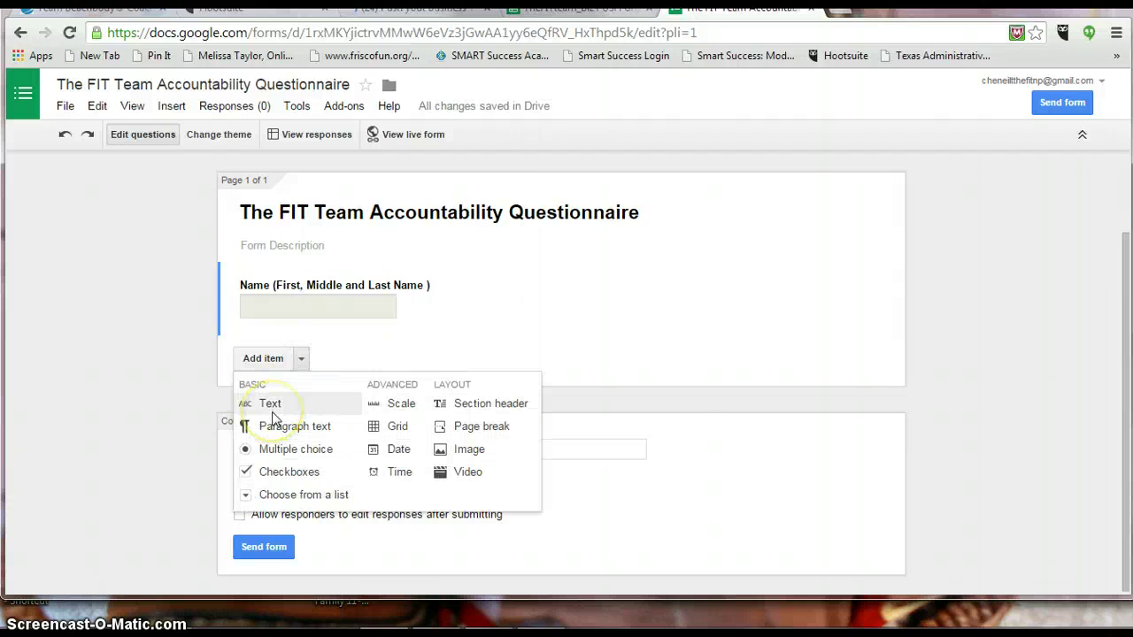
pyautogui.click(295, 451)
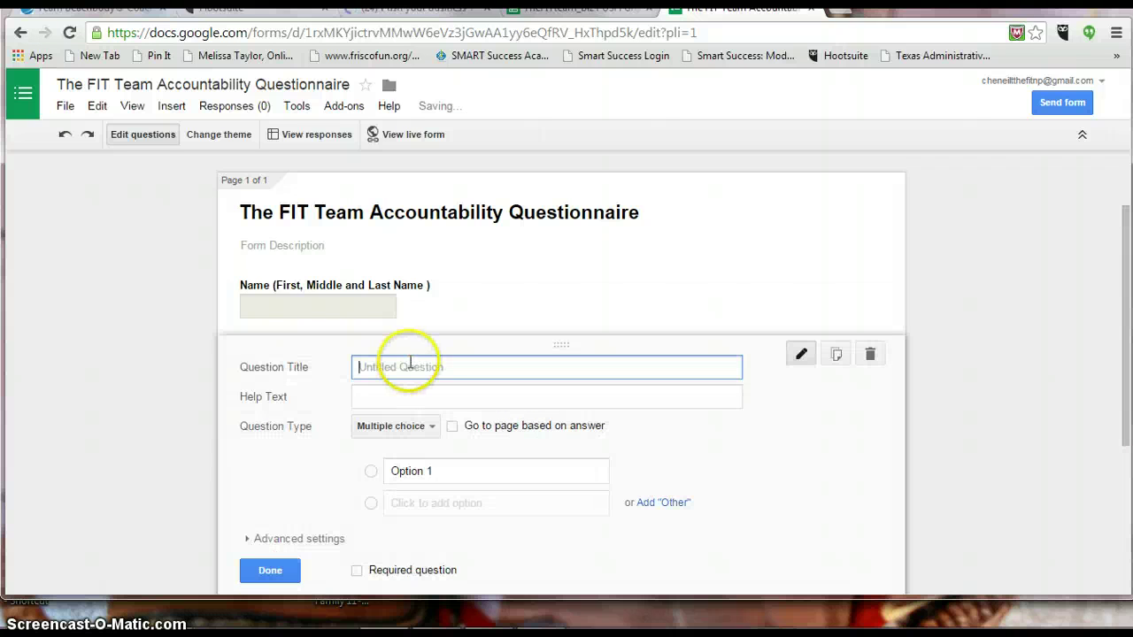
pyautogui.press('capslock')
pyautogui.write('Which type o')
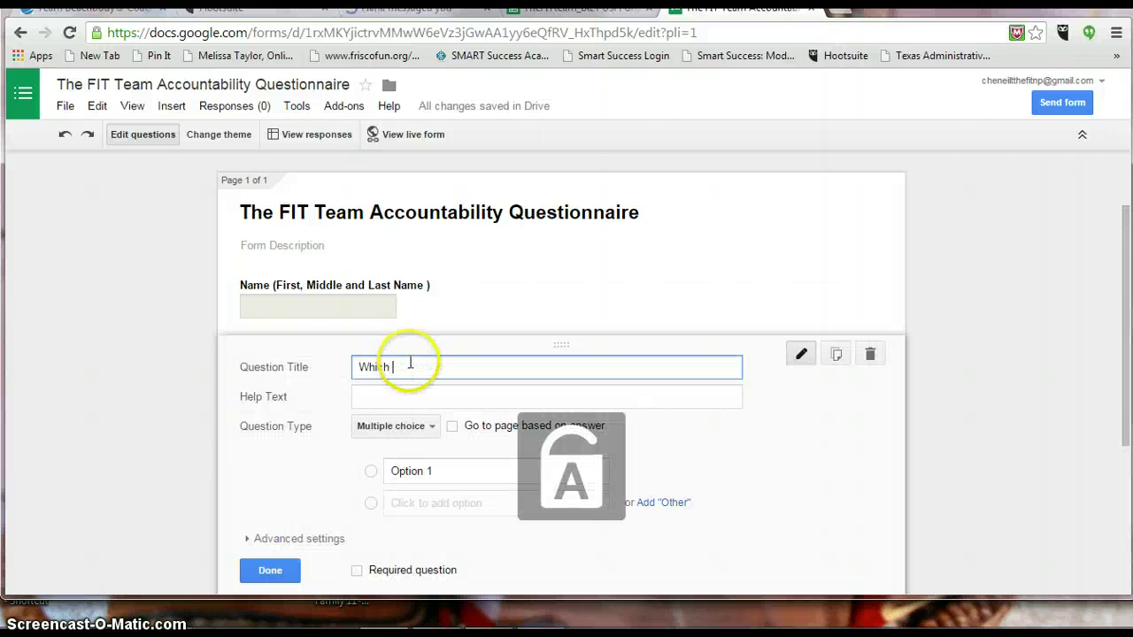
pyautogui.write('f')
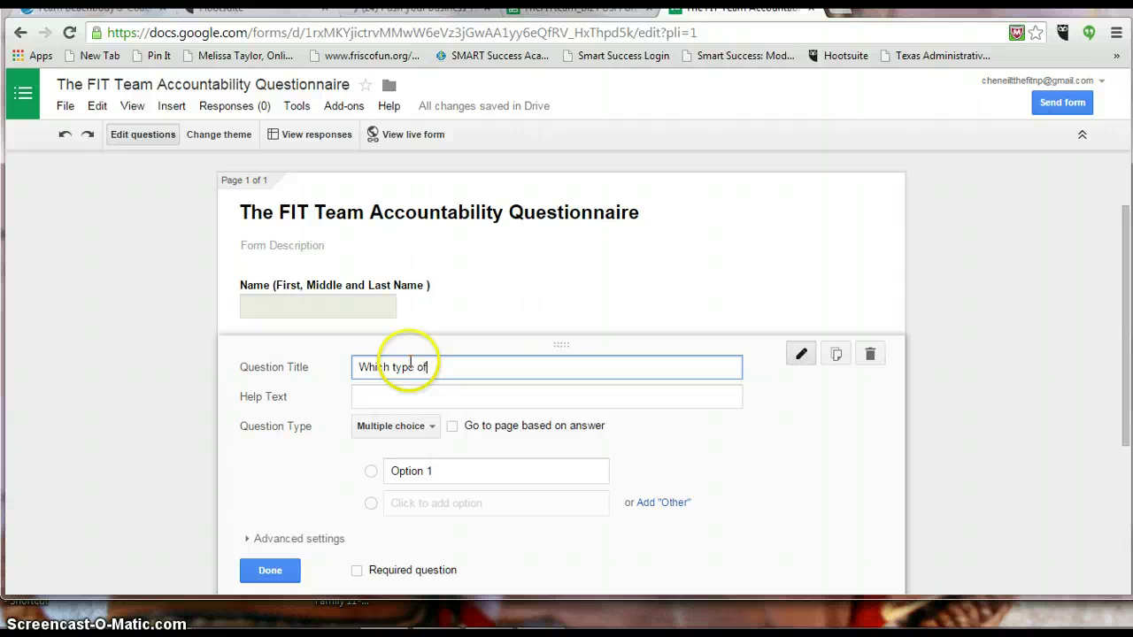
pyautogui.write(' exercise do you prefer')
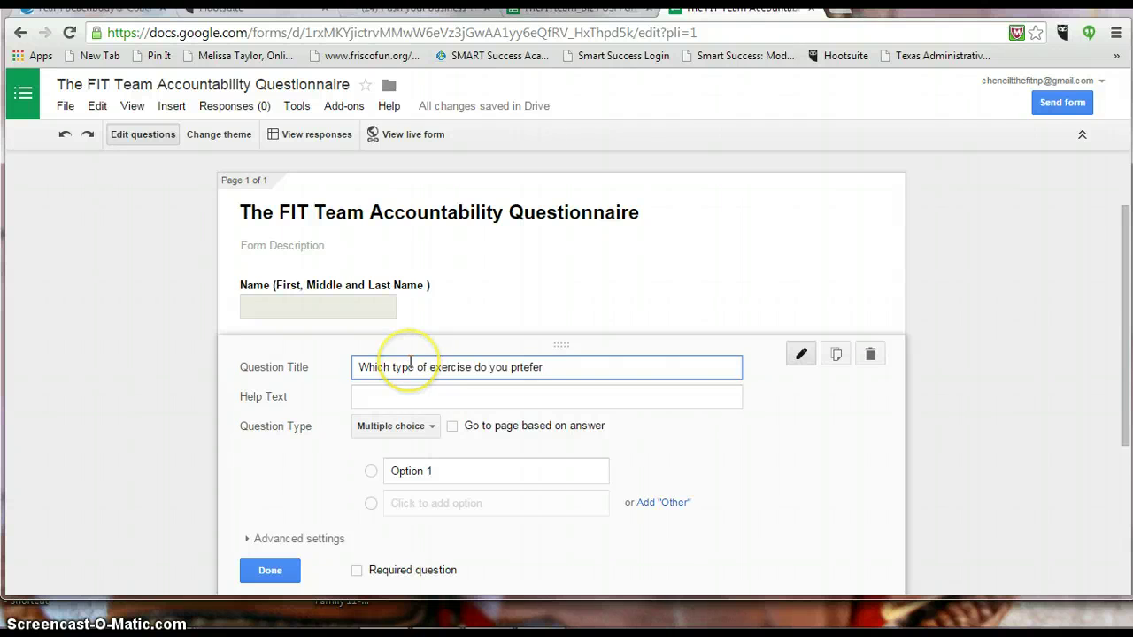
pyautogui.press('BackSpace')
pyautogui.press('BackSpace')
pyautogui.press('BackSpace')
pyautogui.press('BackSpace')
pyautogui.write('t')
pyautogui.press('BackSpace')
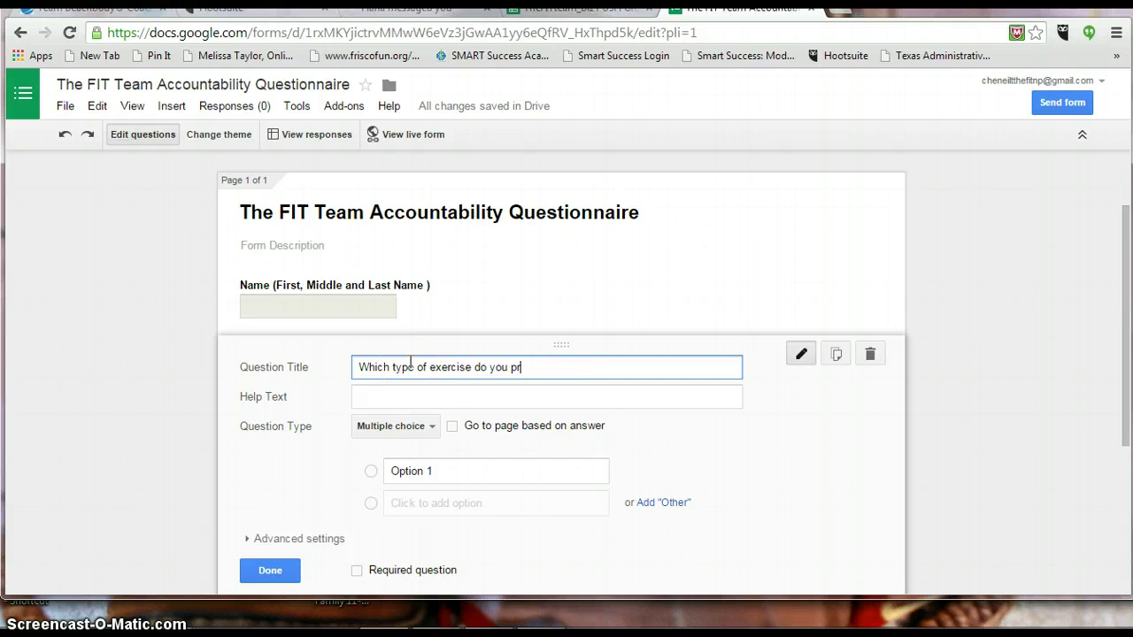
pyautogui.write('efer')
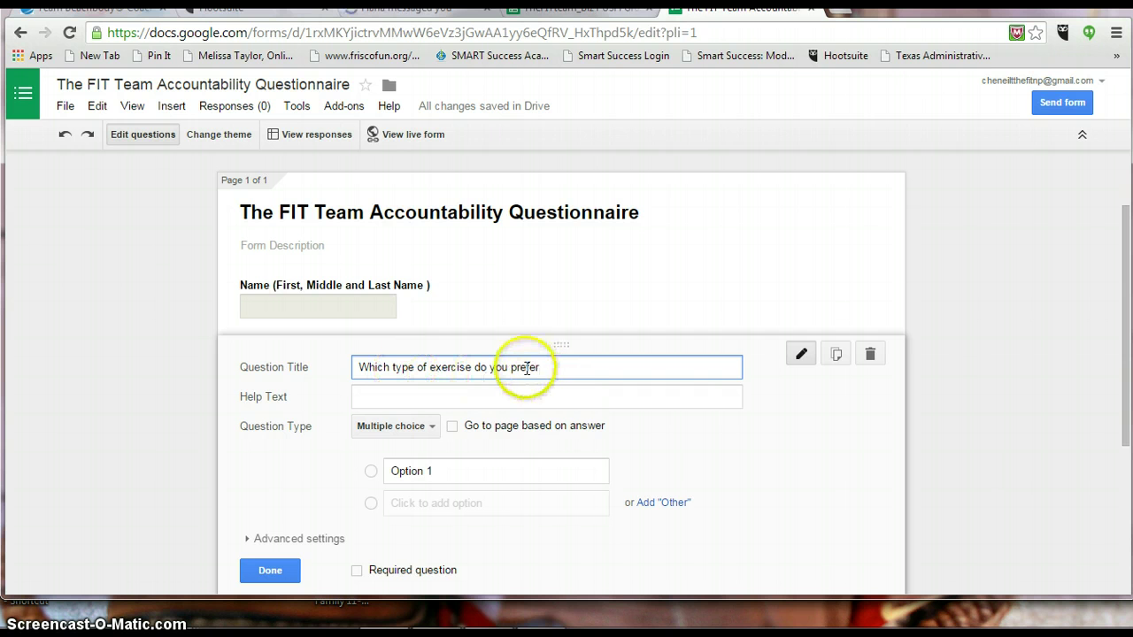
# Enter the answer options "Cardio- running", "strength training" and "Dance, kick box" for the exercise question.
pyautogui.click(508, 390)
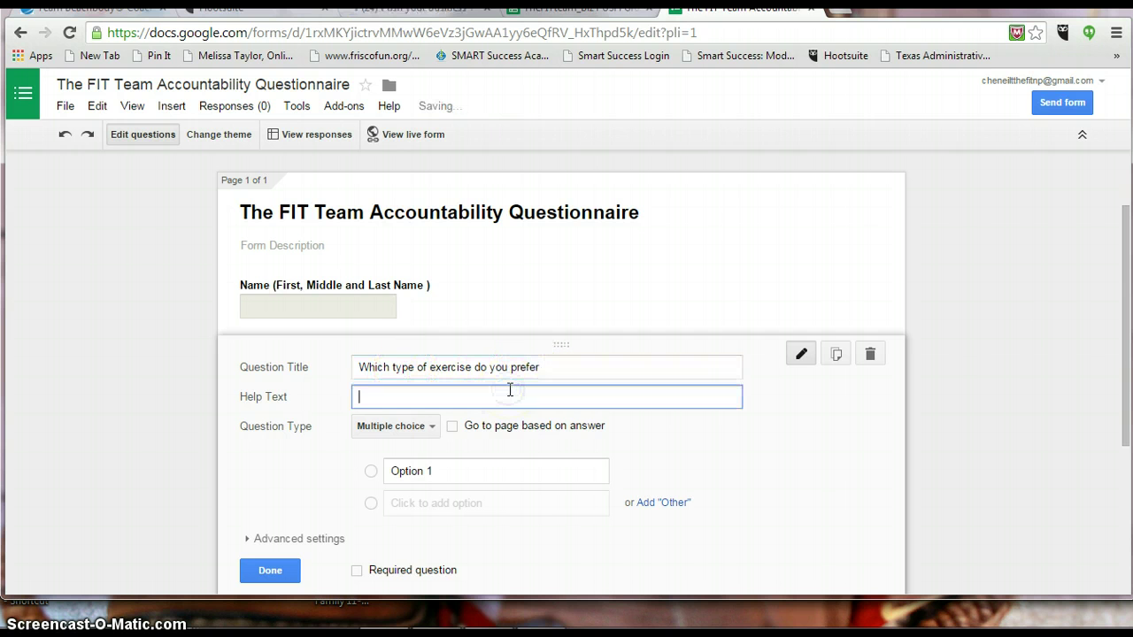
pyautogui.click(417, 469)
pyautogui.write('Ca')
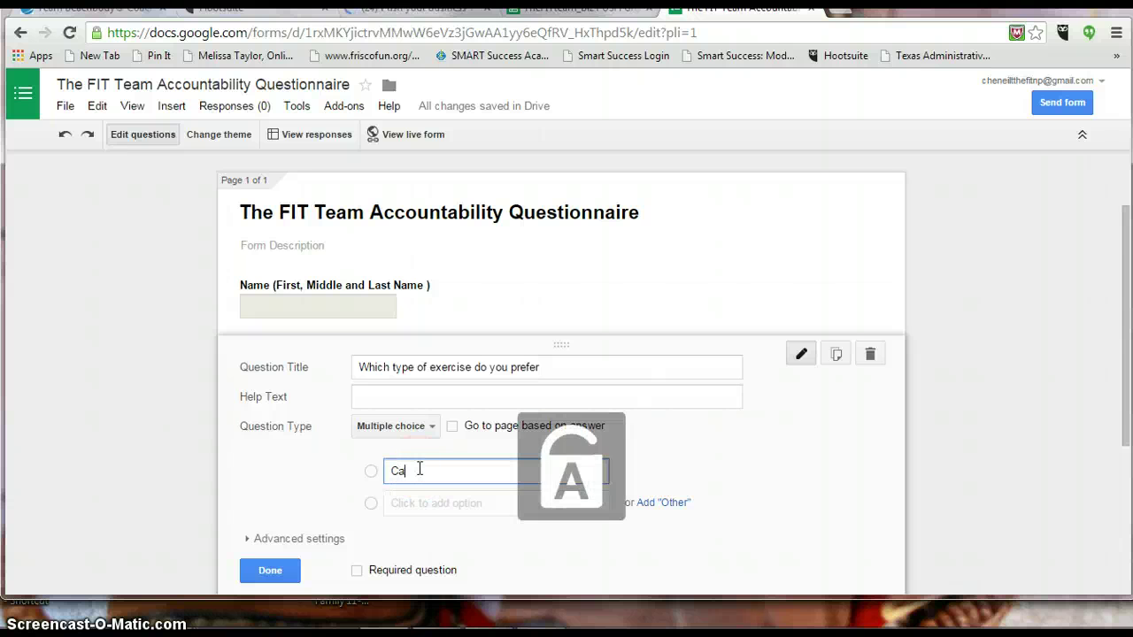
pyautogui.write('rdi')
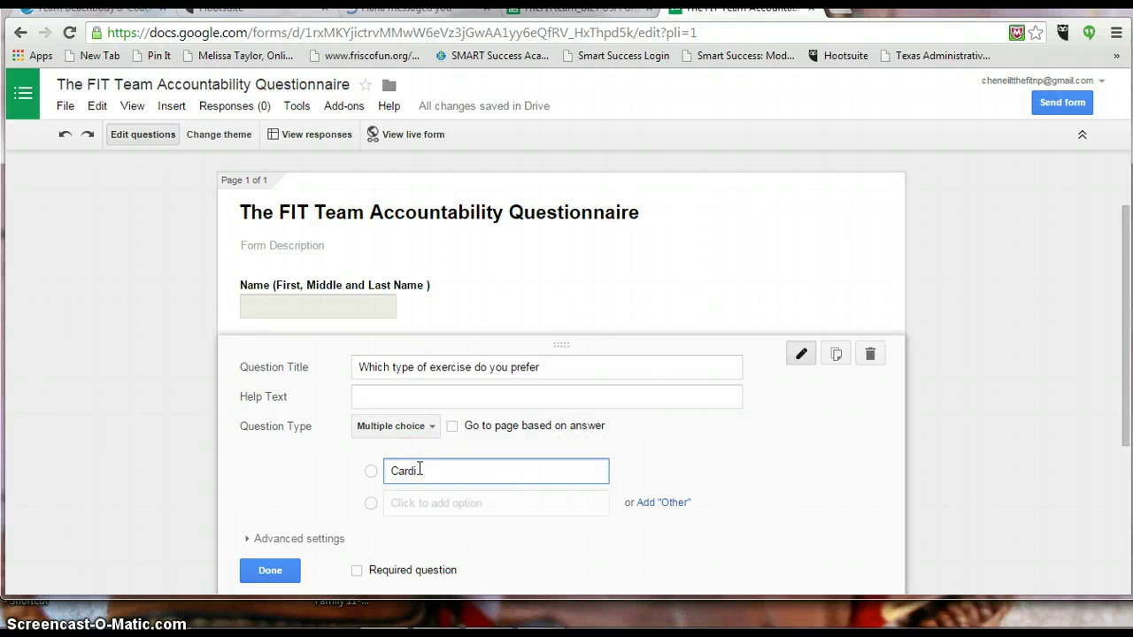
pyautogui.write('- running')
pyautogui.click(423, 504)
pyautogui.write('stre')
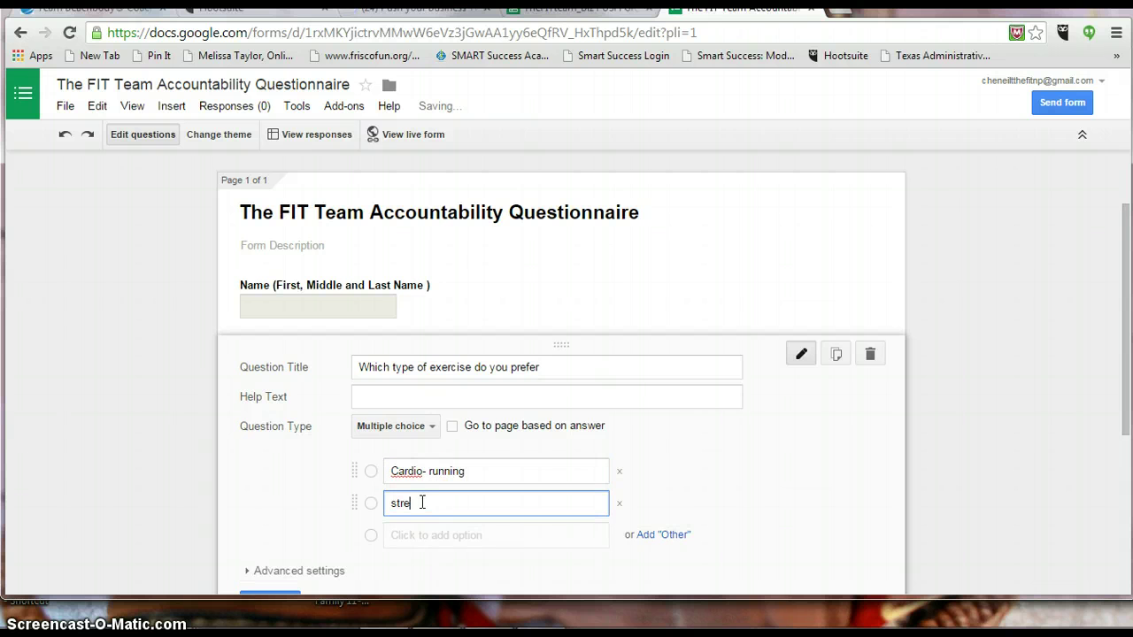
pyautogui.write('ngth training')
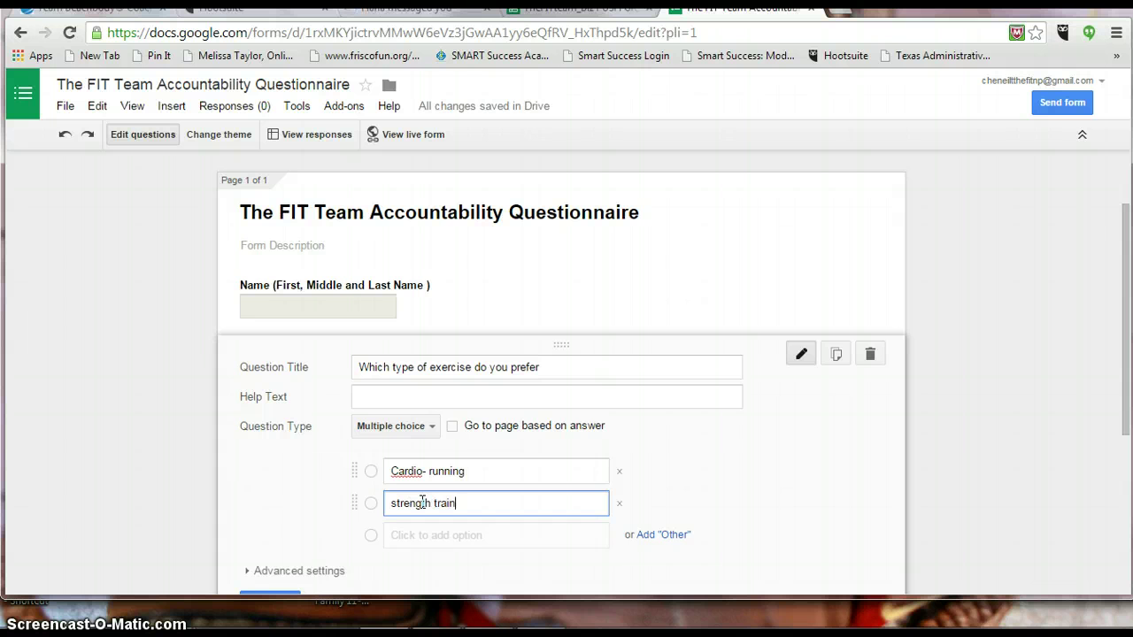
pyautogui.click(411, 539)
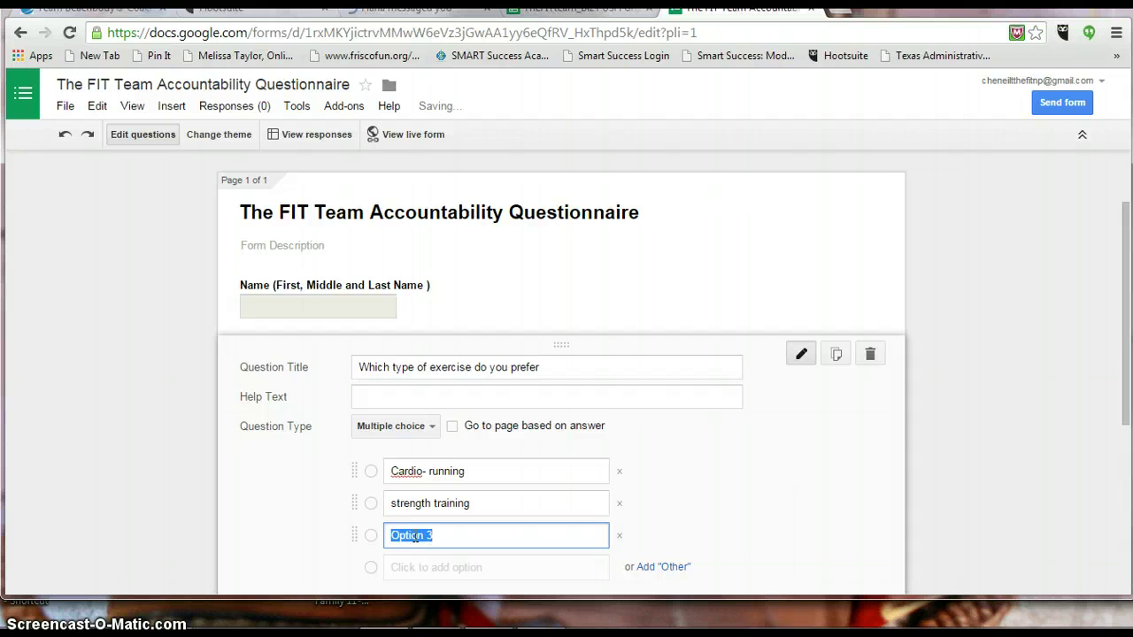
pyautogui.write('Dance')
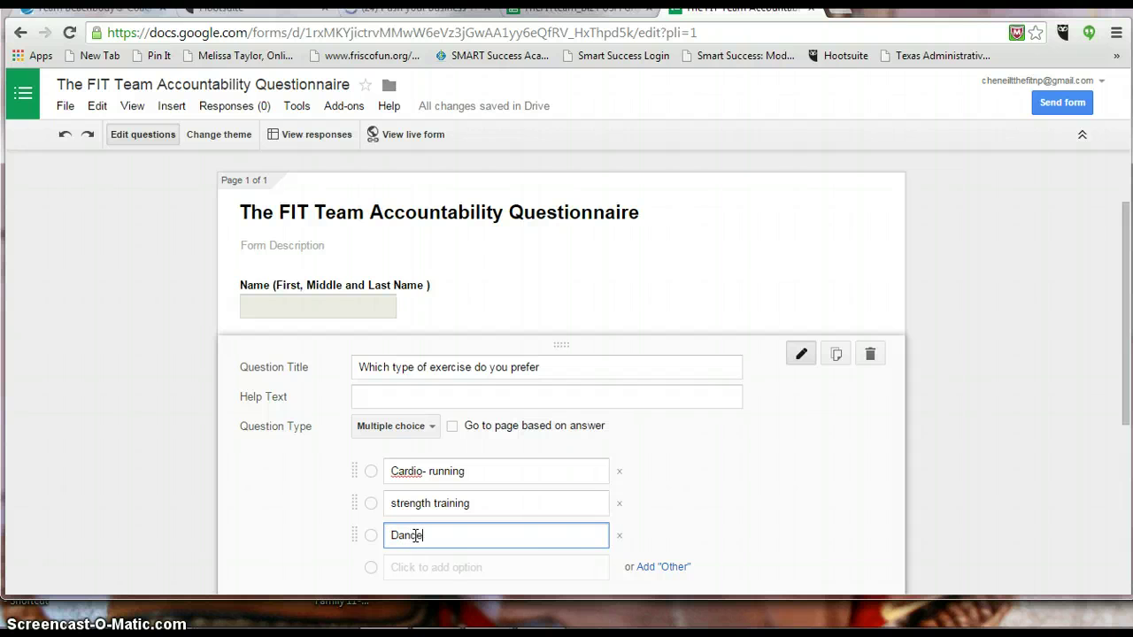
pyautogui.write(', kick box')
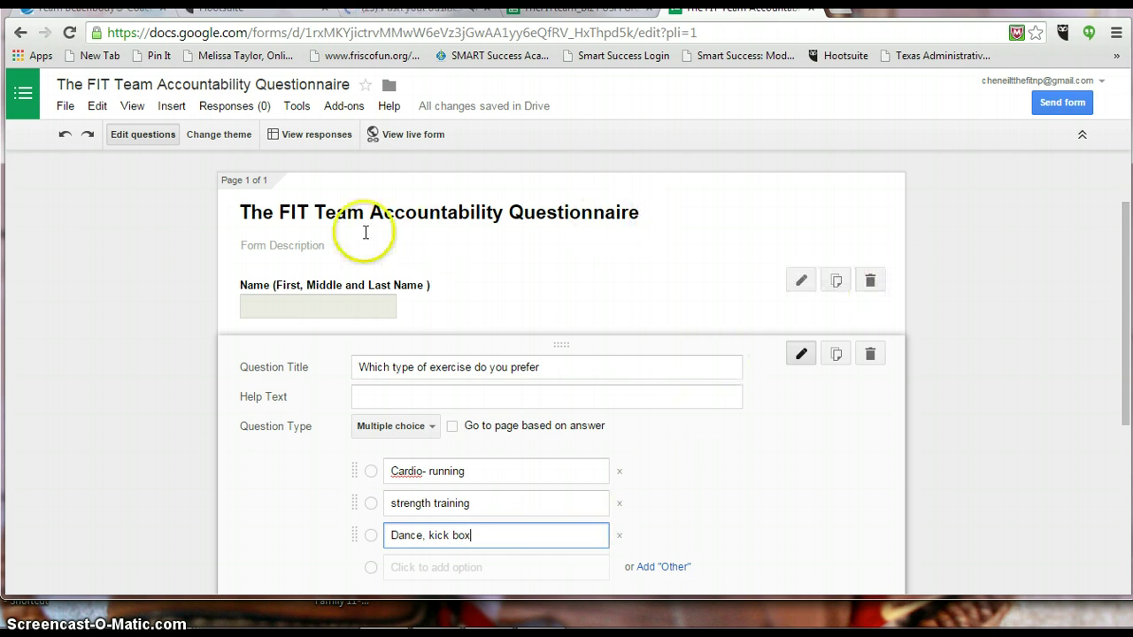
# Change the form's theme to "At the Fair".
pyautogui.click(225, 136)
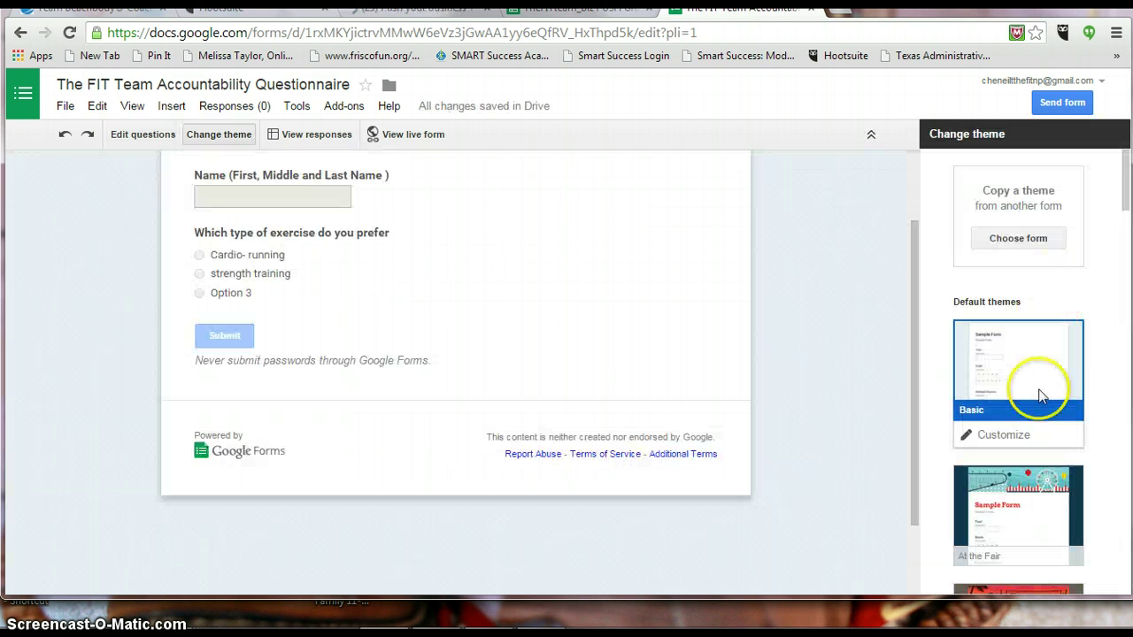
pyautogui.click(1020, 497)
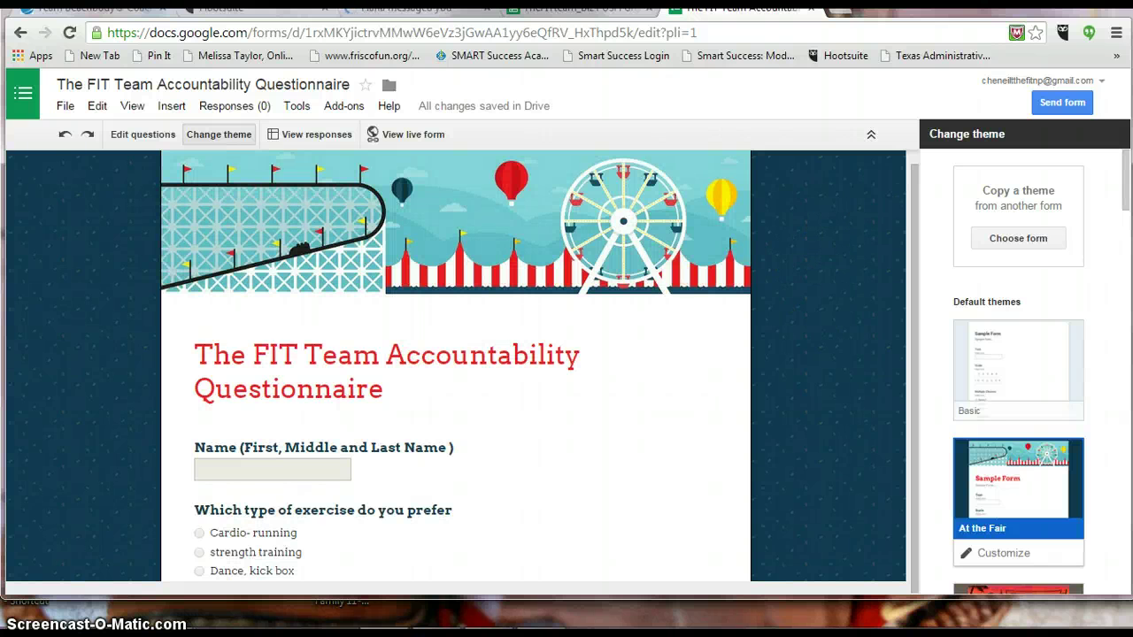
pyautogui.scroll(-2, 1127, 197)
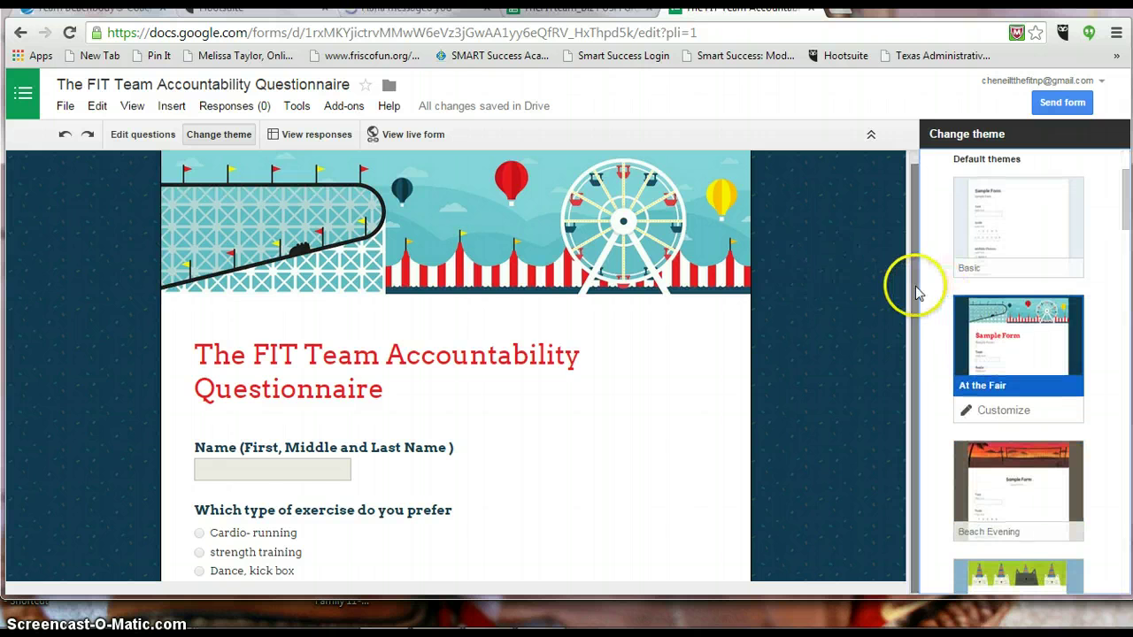
pyautogui.moveTo(915, 313); pyautogui.dragTo(915, 414)
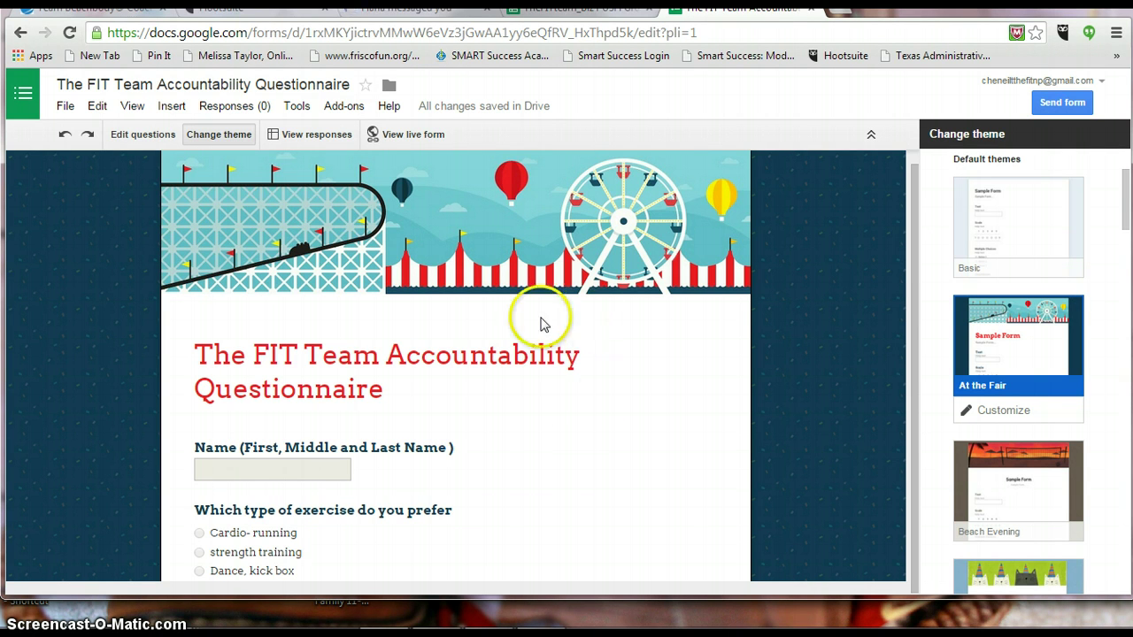
# Open the live form and copy its full web address.
pyautogui.click(415, 136)
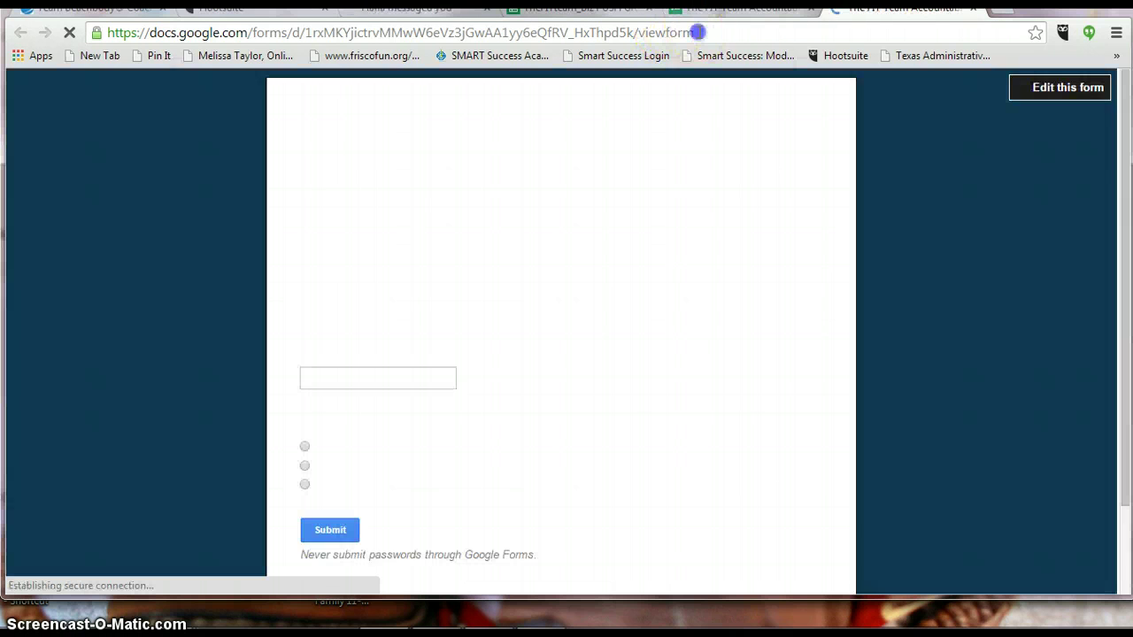
pyautogui.click(698, 33)
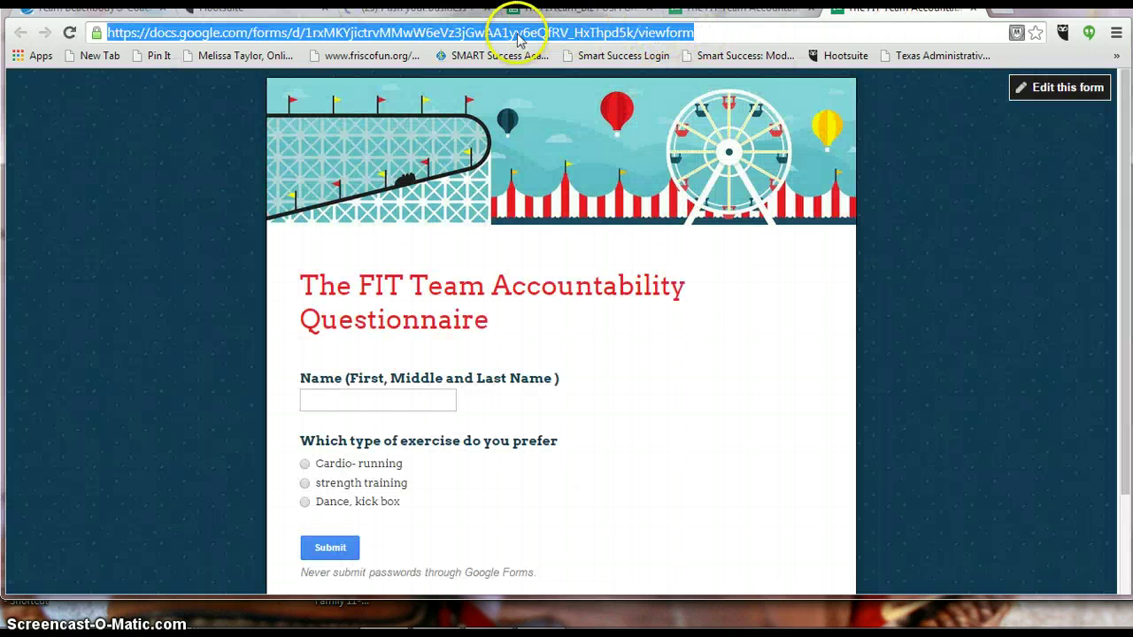
pyautogui.rightClick(701, 33)
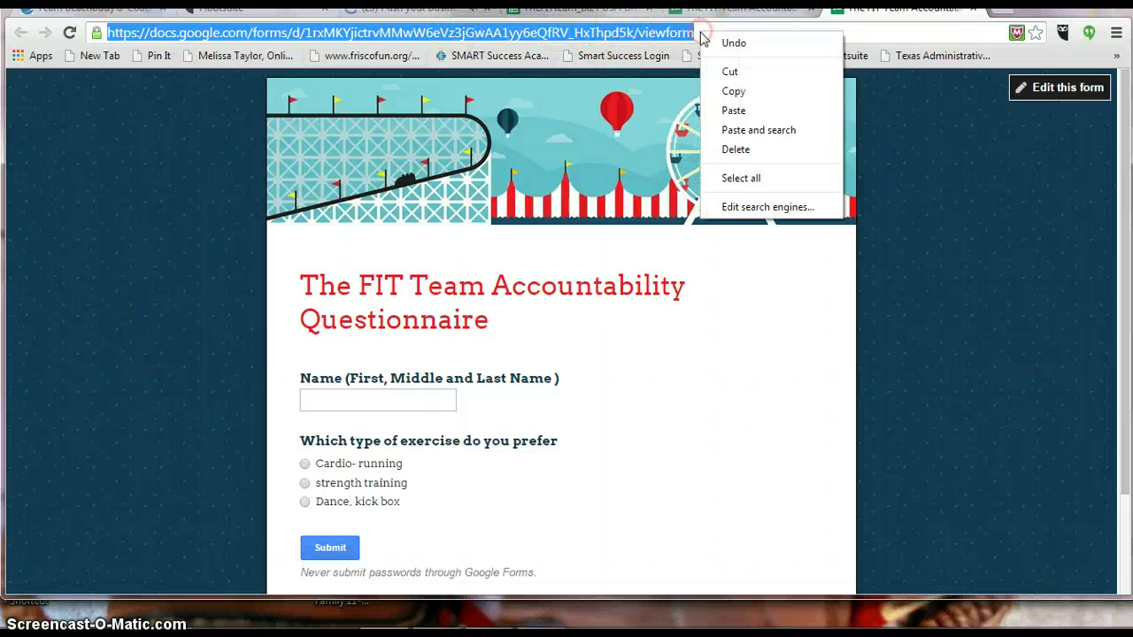
pyautogui.click(746, 92)
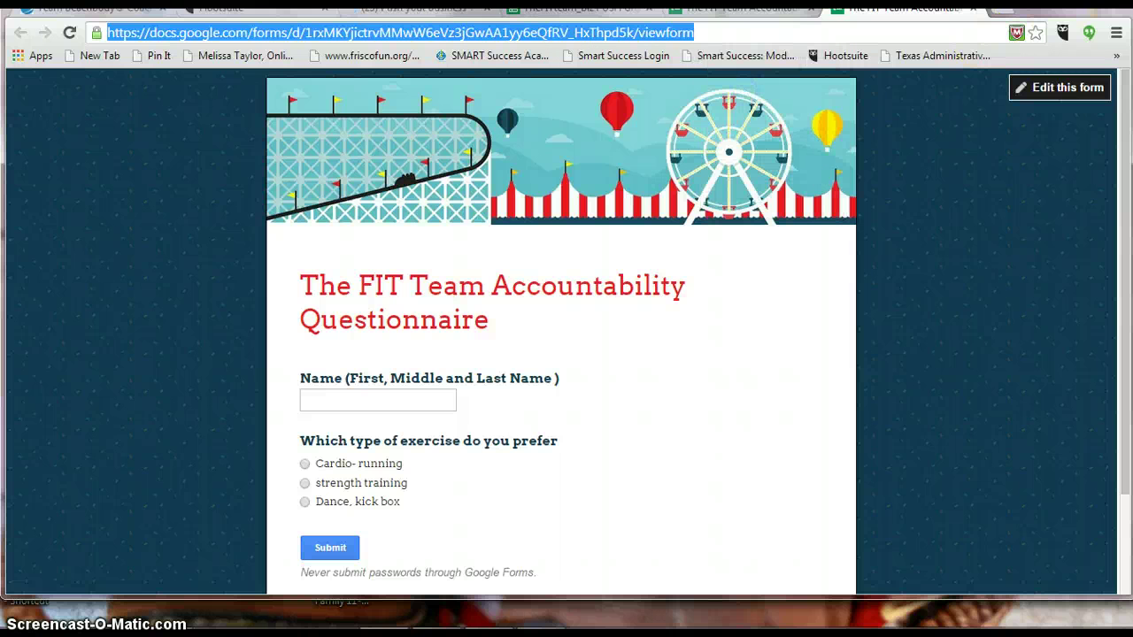
# Open the tinyurl.com website in a new browser tab.
pyautogui.click(1004, 12)
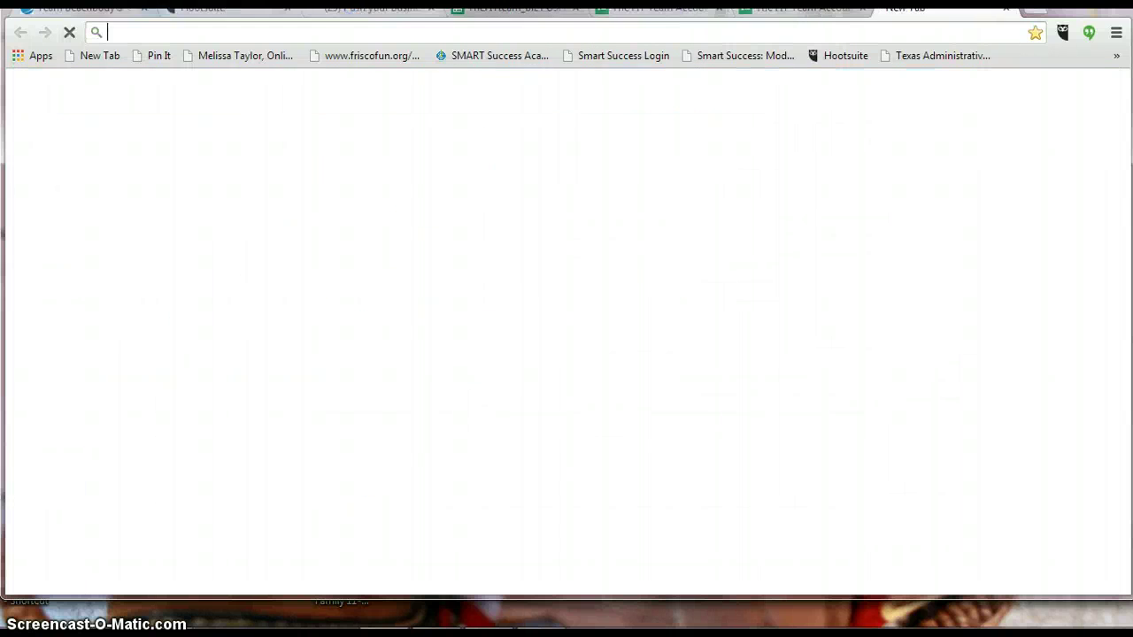
pyautogui.click(341, 35)
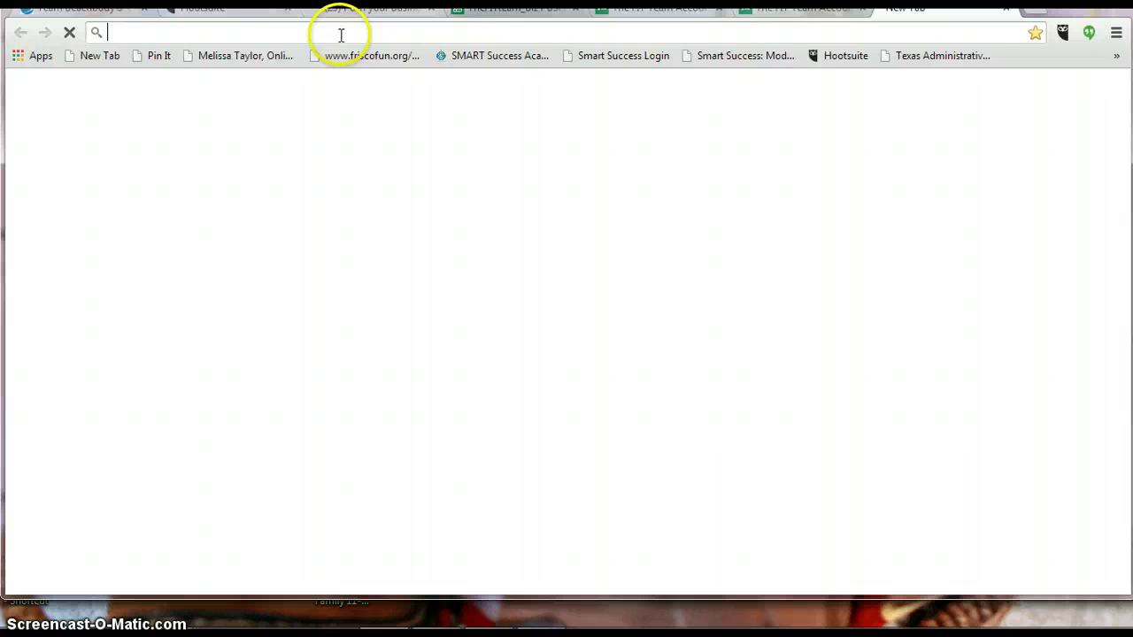
pyautogui.write('tinyu')
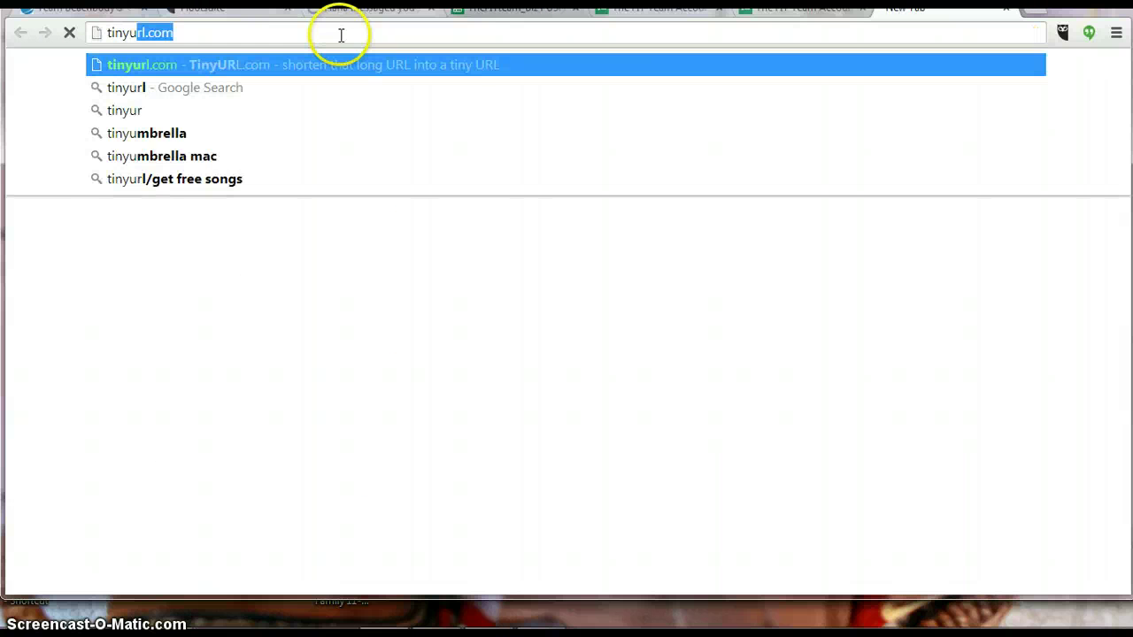
pyautogui.write('rl.c')
pyautogui.press('Return')
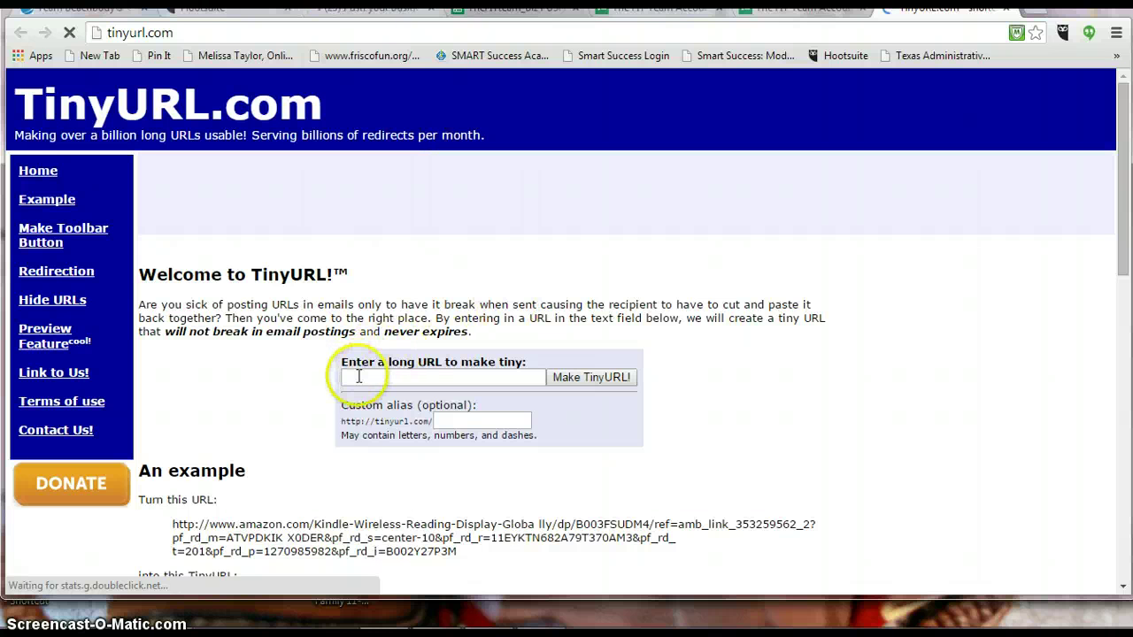
# Paste the copied form address as the long URL to shorten.
pyautogui.click(356, 377)
pyautogui.rightClick(356, 378)
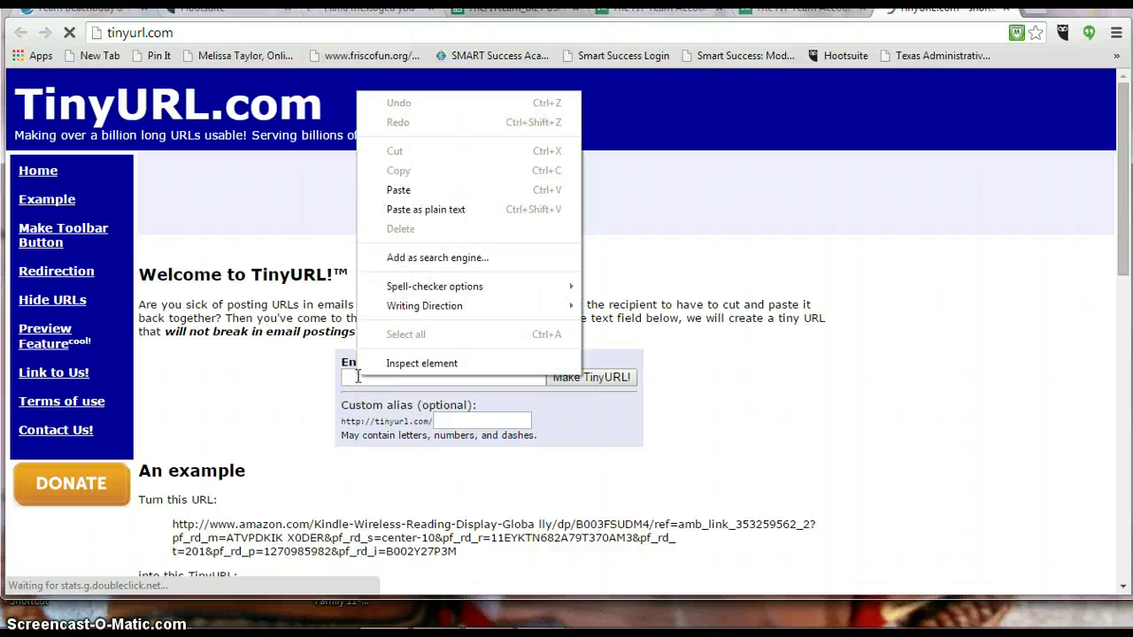
pyautogui.click(440, 193)
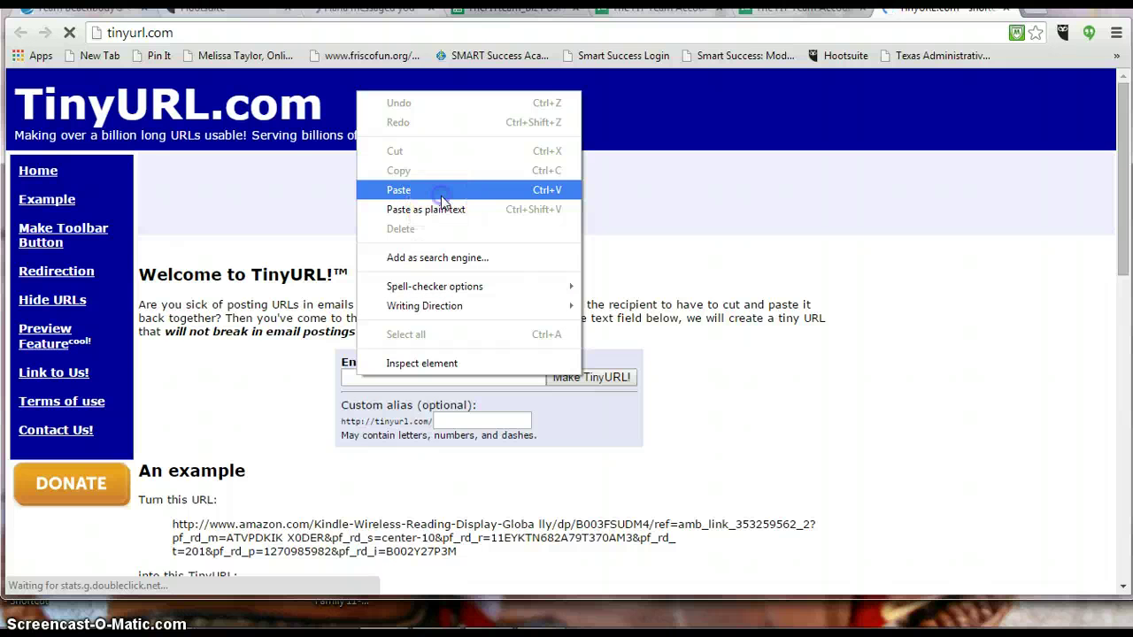
# Enter "thefitnpf" as the custom alias and create the short link.
pyautogui.click(468, 422)
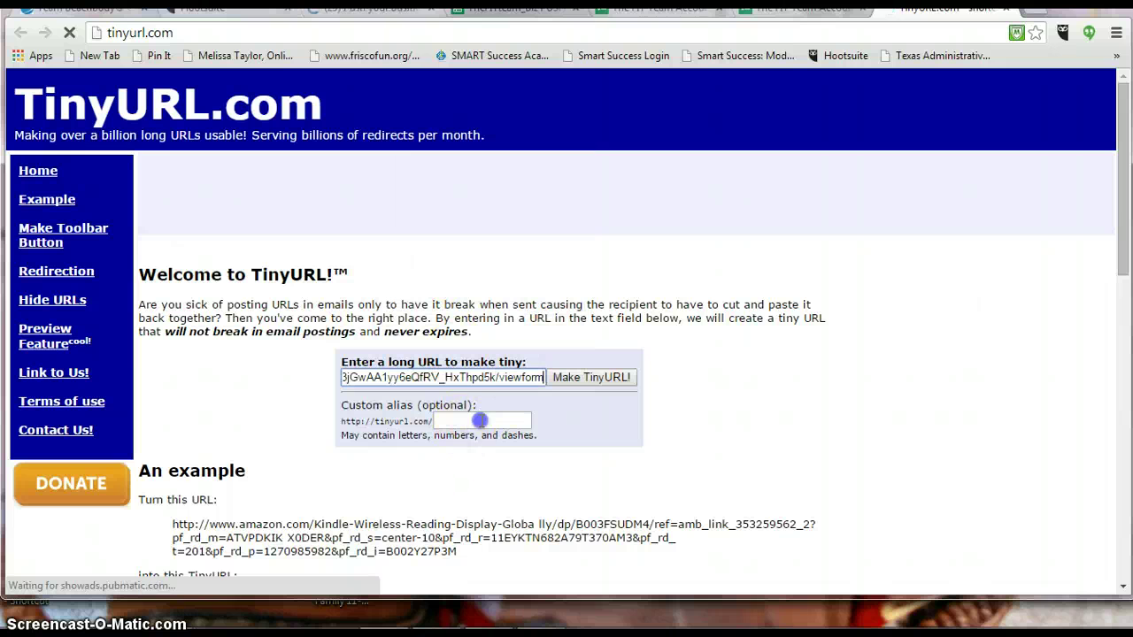
pyautogui.click(461, 420)
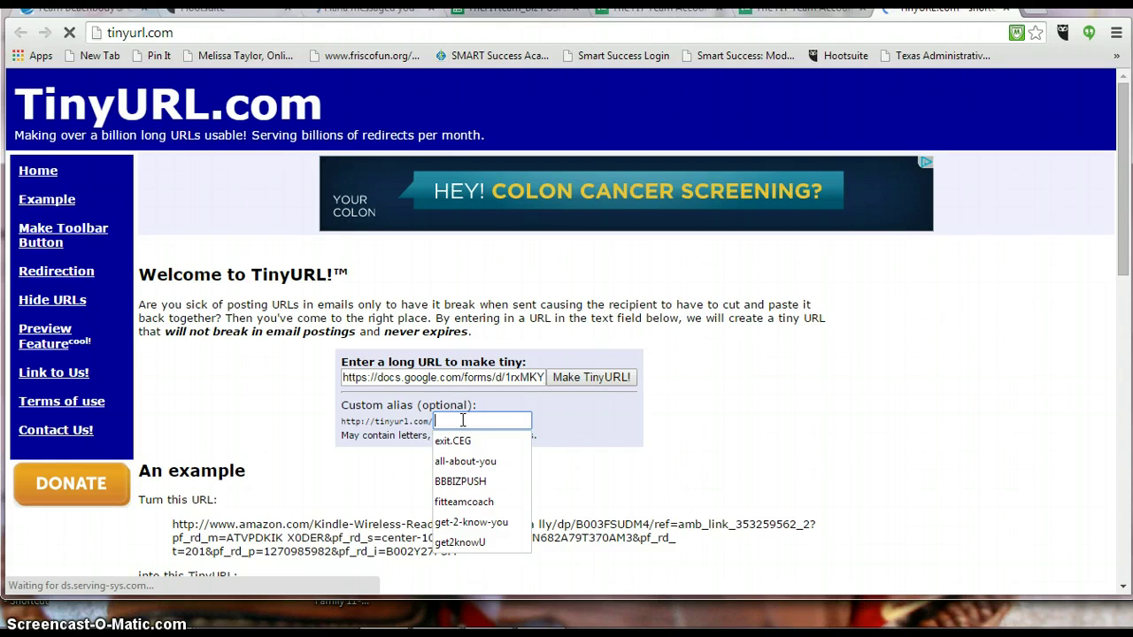
pyautogui.click(461, 420)
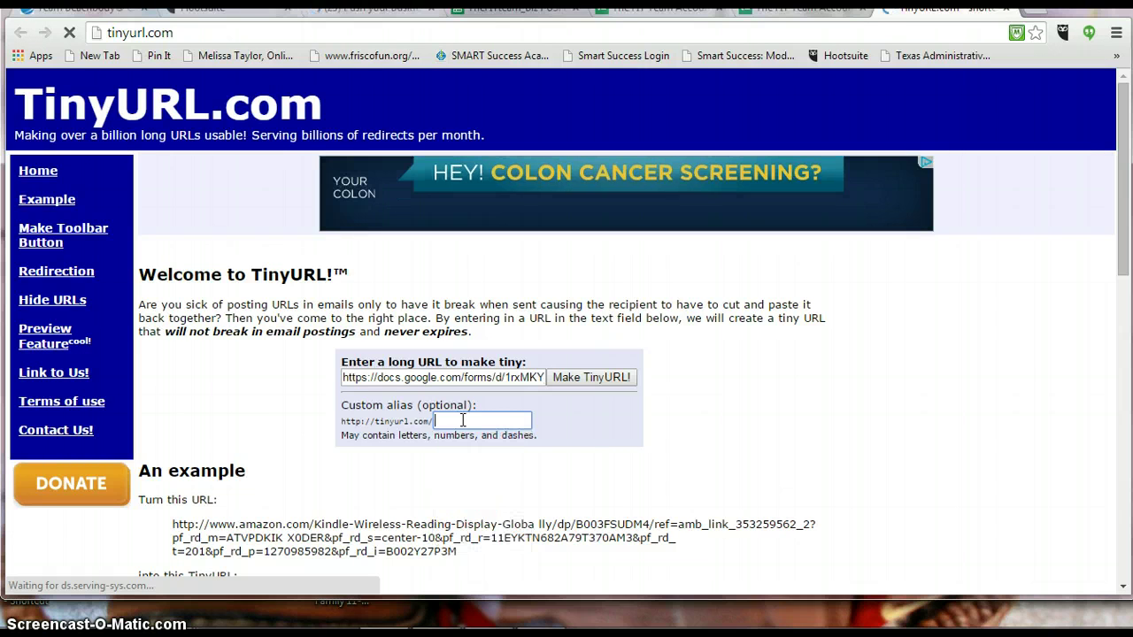
pyautogui.write('the')
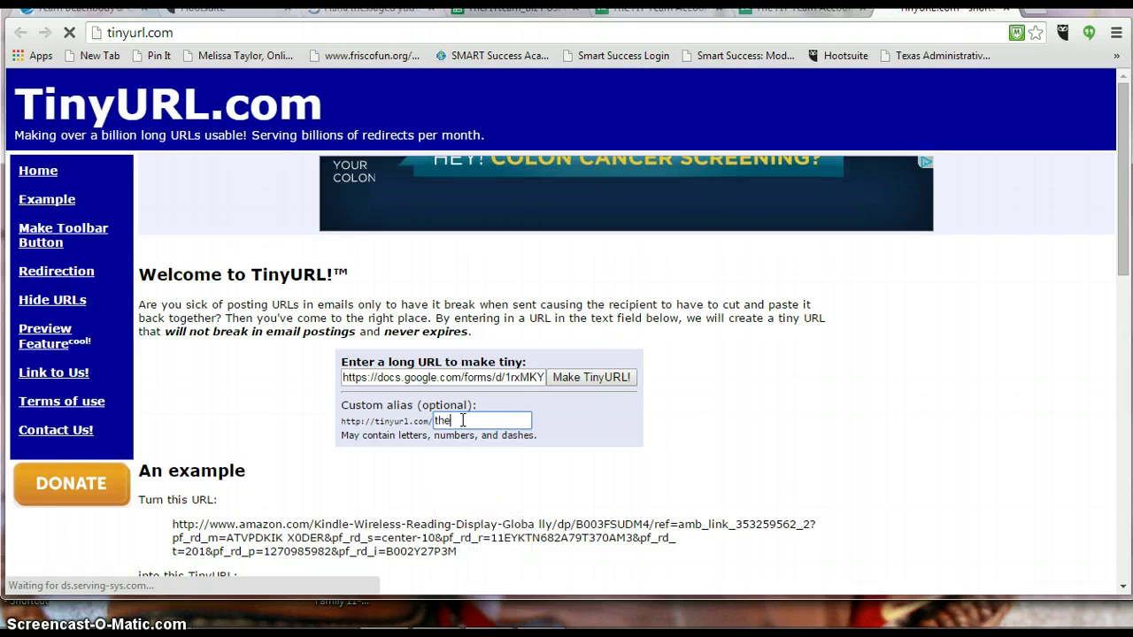
pyautogui.write('fitnpfm')
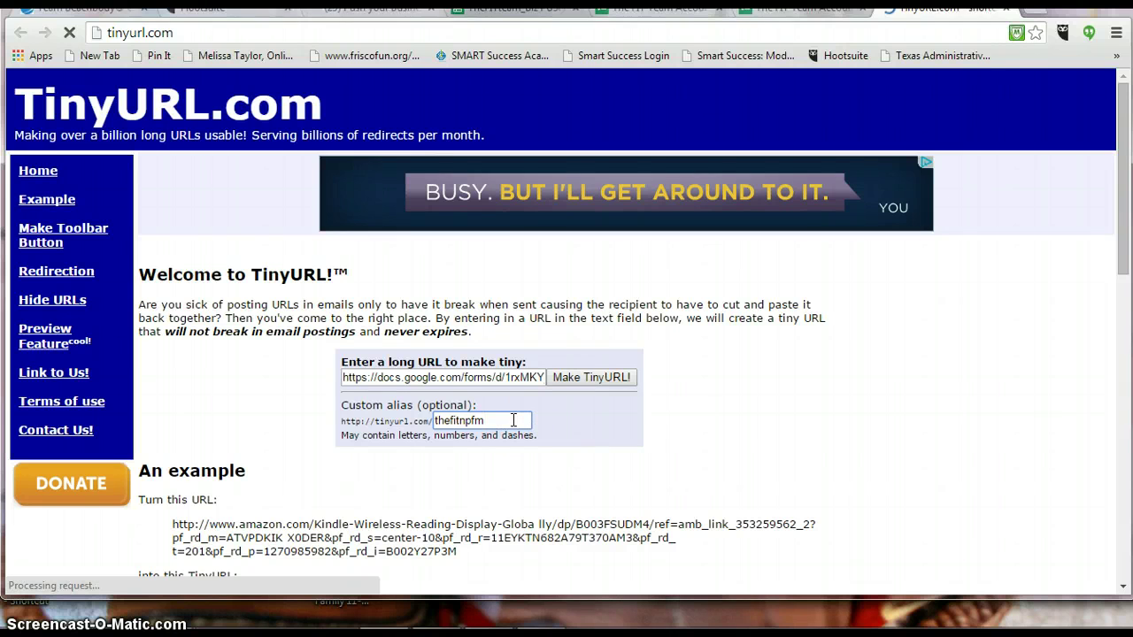
pyautogui.click(513, 419)
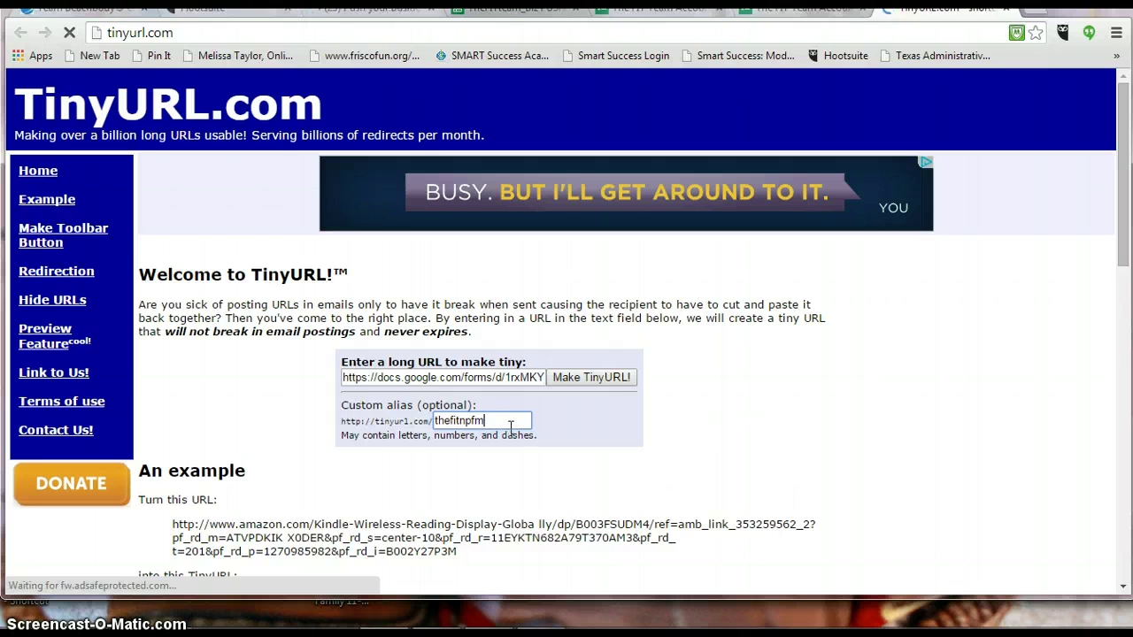
pyautogui.click(582, 383)
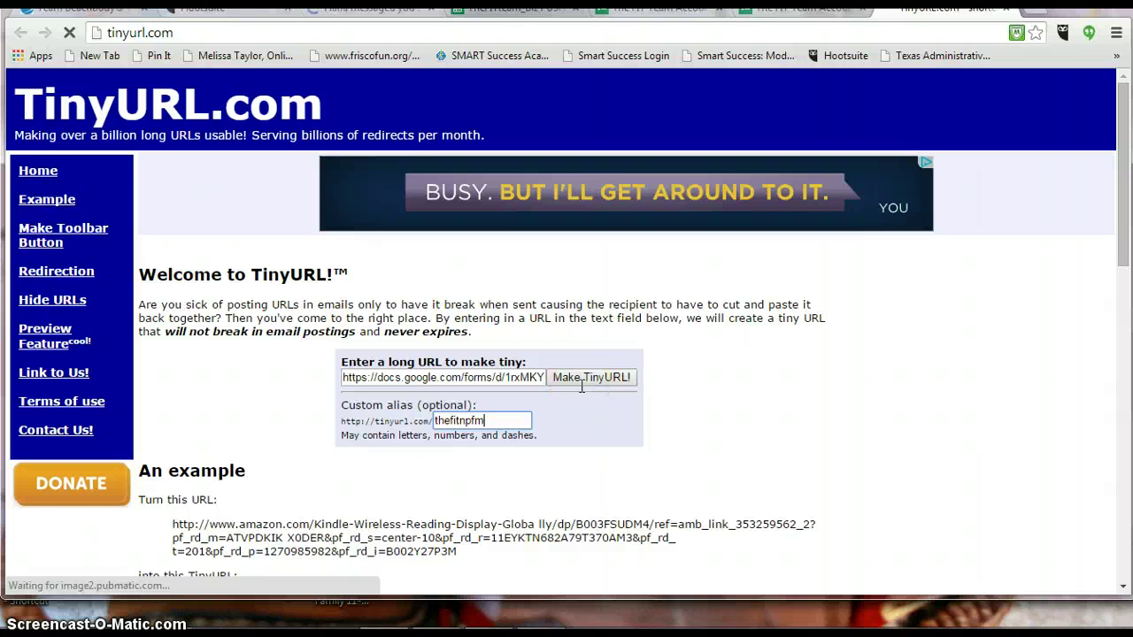
pyautogui.press('BackSpace')
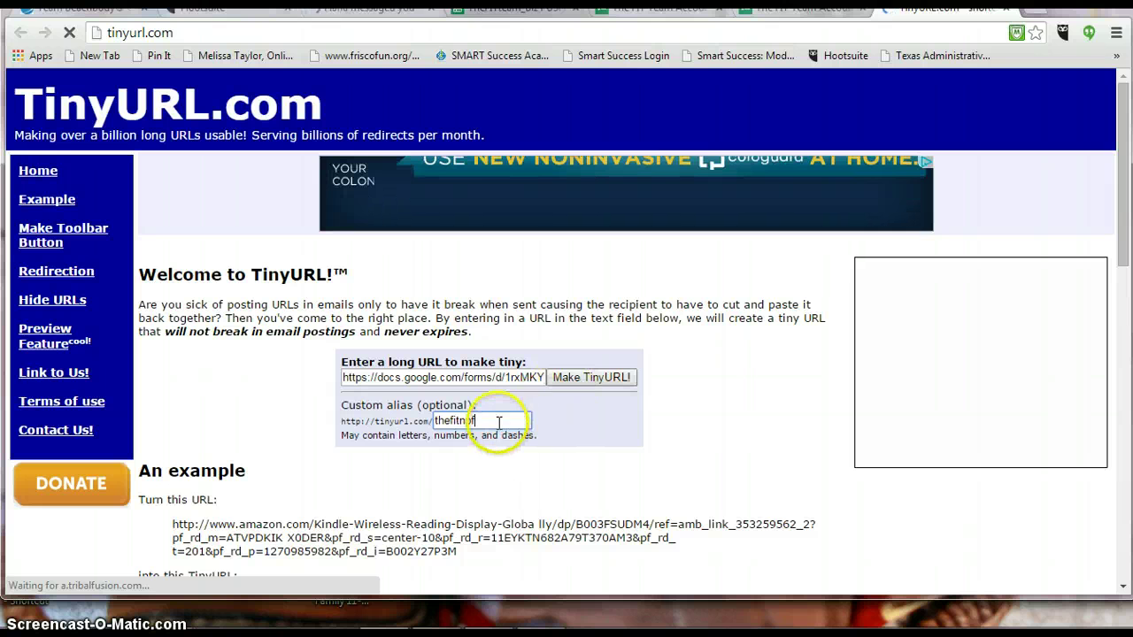
pyautogui.click(593, 380)
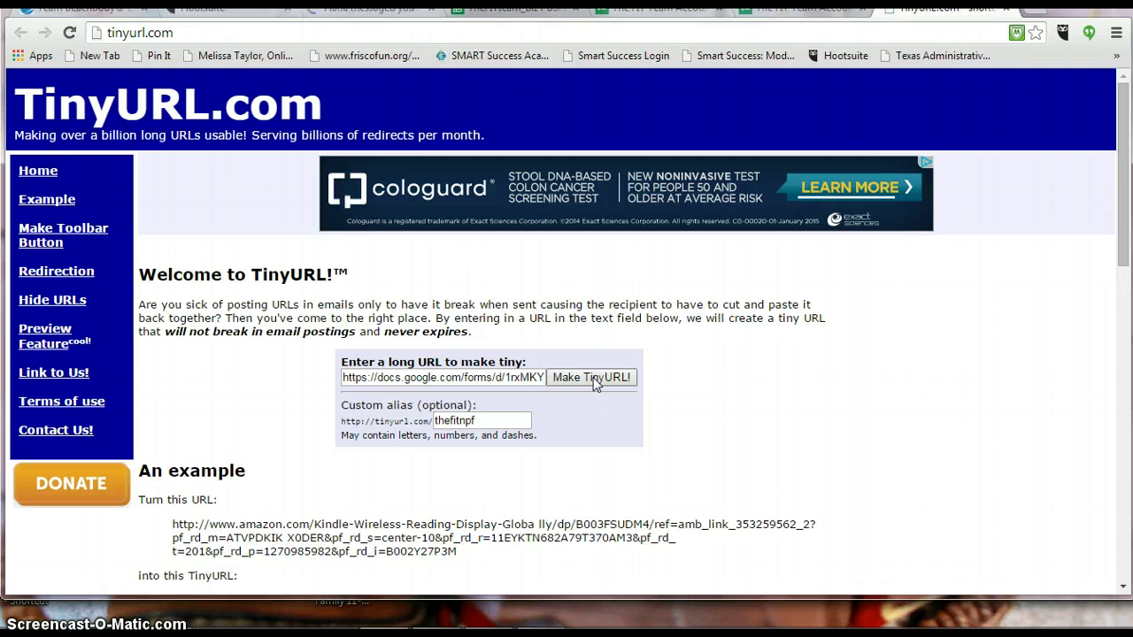
pyautogui.click(593, 377)
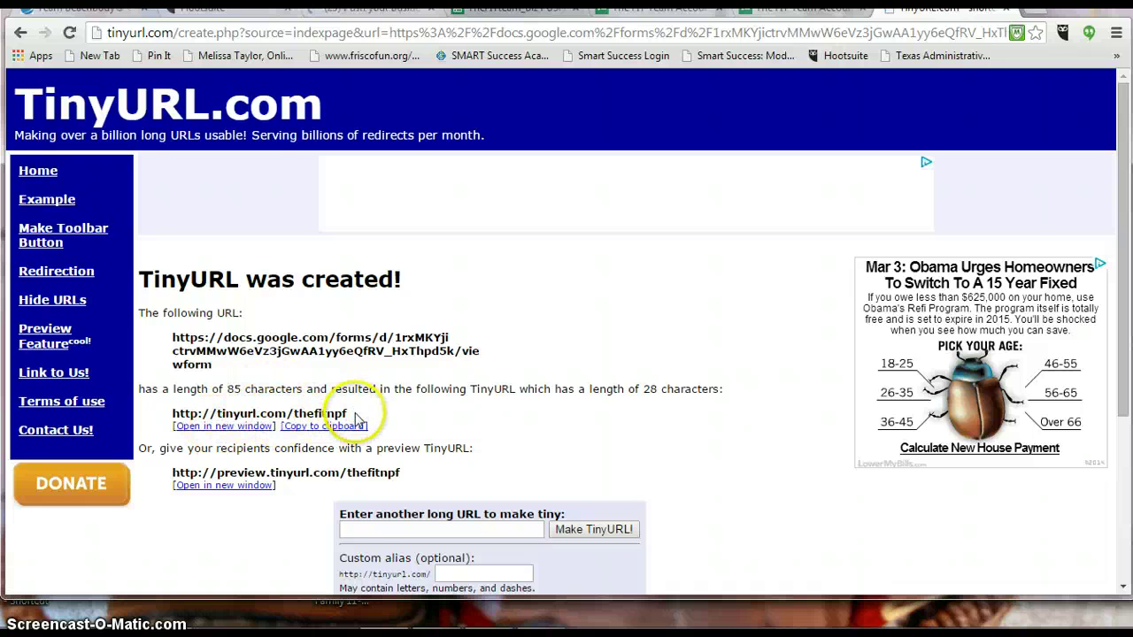
pyautogui.moveTo(347, 414); pyautogui.dragTo(172, 411)
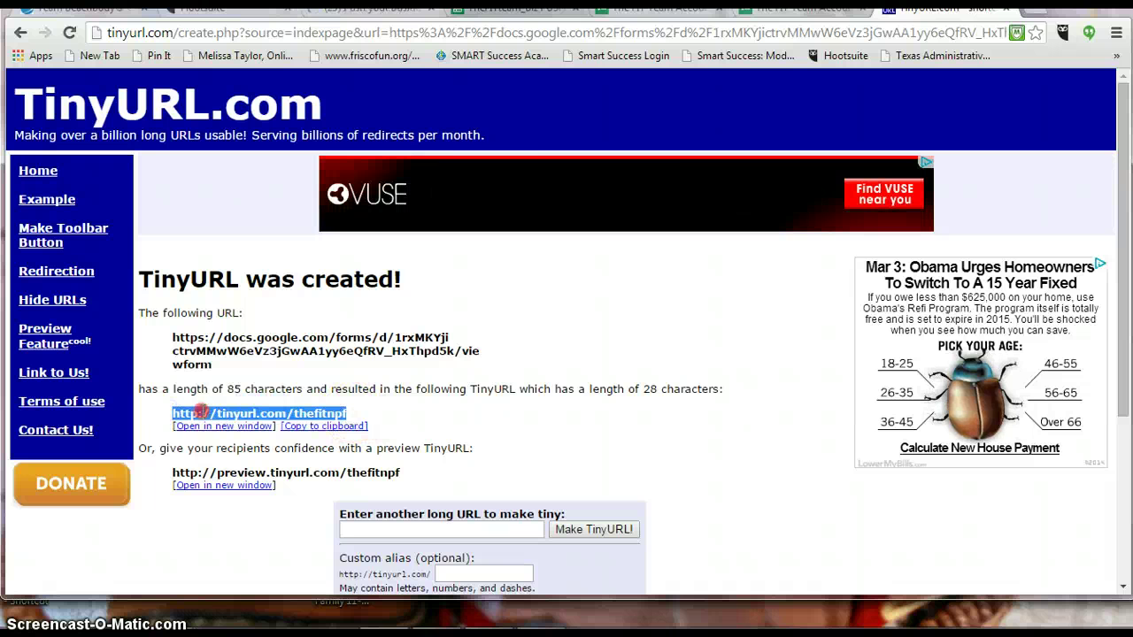
pyautogui.rightClick(202, 412)
pyautogui.click(243, 426)
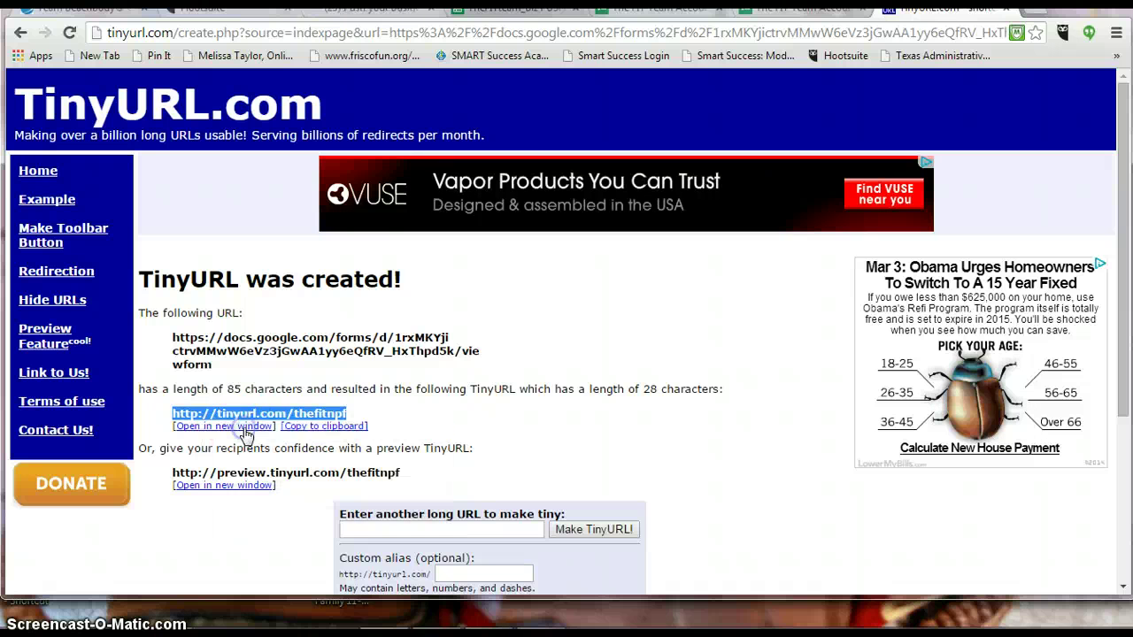